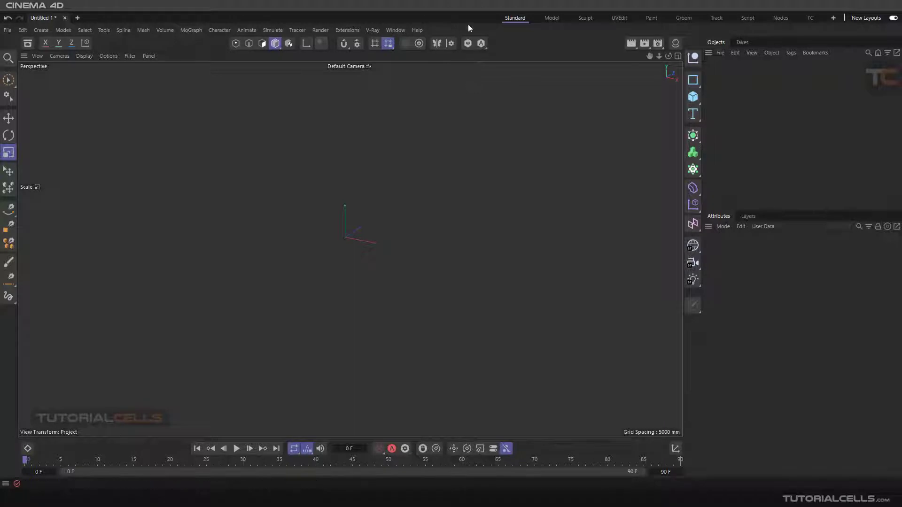
Add a Cloner and a Cube, nest the Cube under the Cloner, and select the Cloner
click(693, 170)
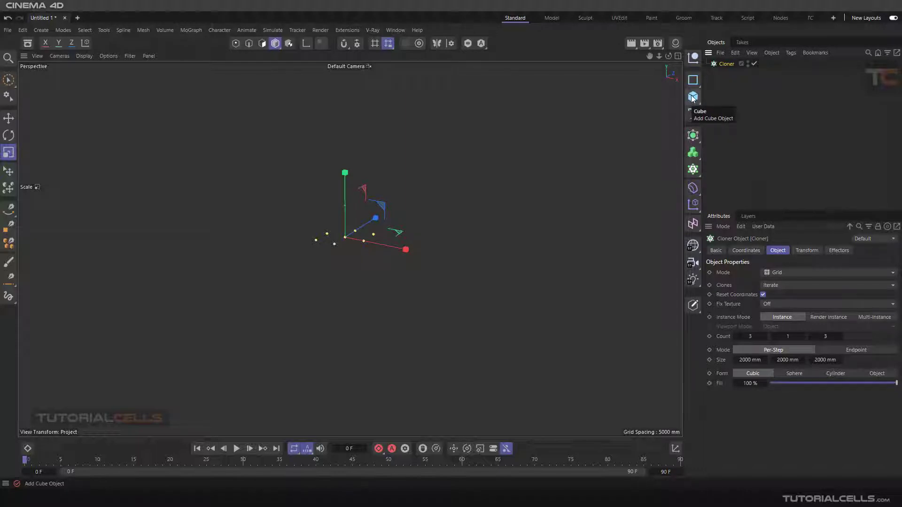
click(693, 97)
click(720, 120)
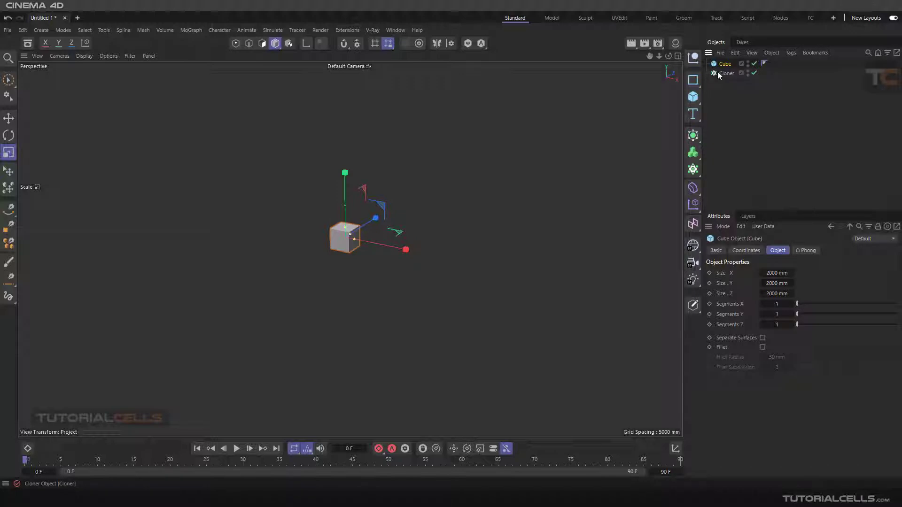
drag(725, 72, 726, 71)
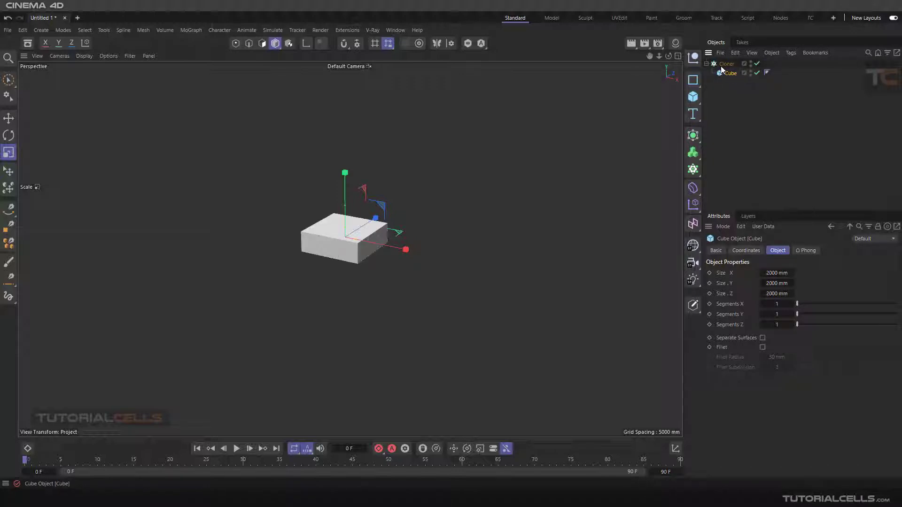
click(727, 65)
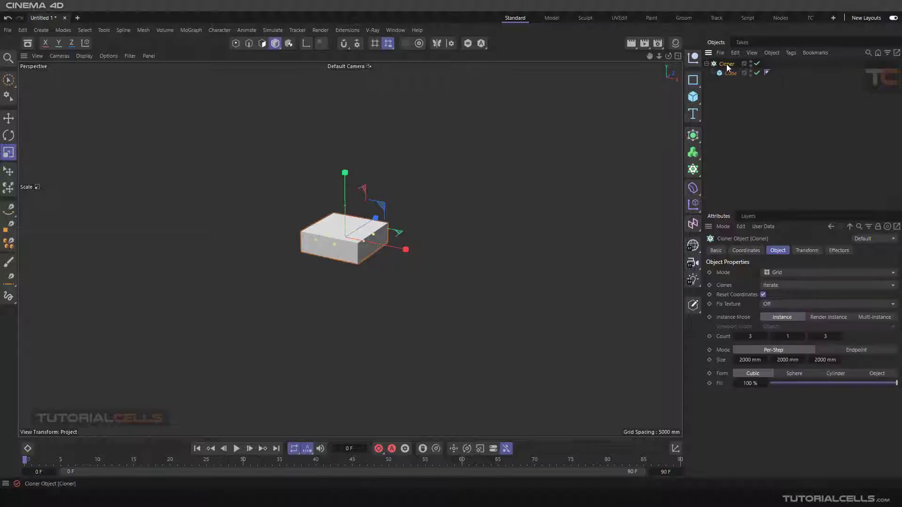
click(765, 272)
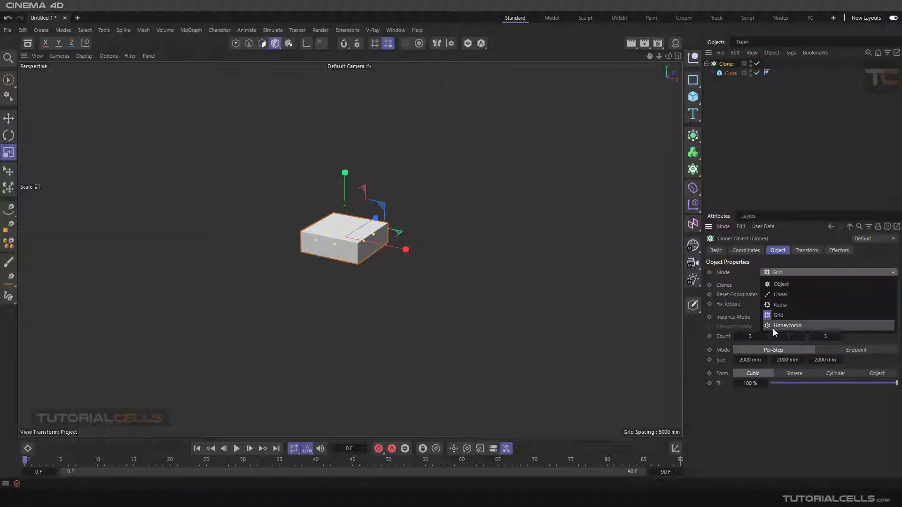
Switch the Cloner to Honeycomb mode and narrow Size Width to about 2487.67 mm
click(787, 325)
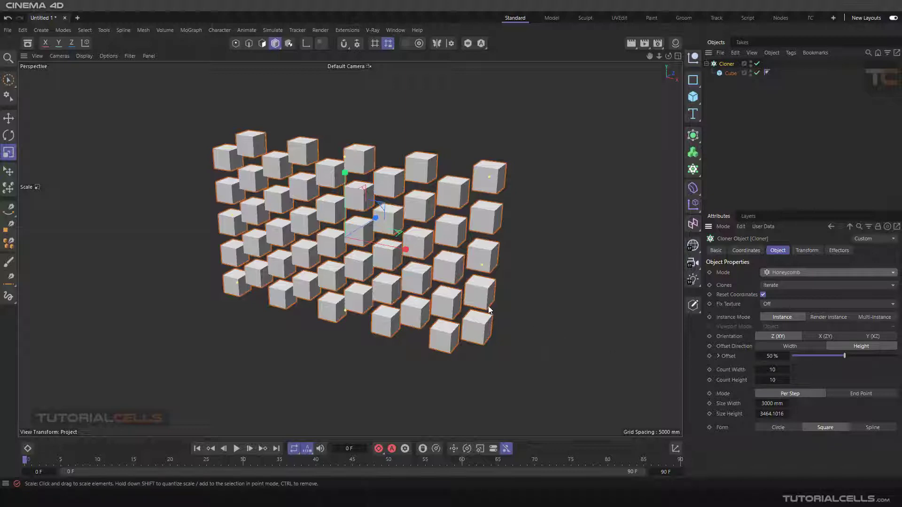
drag(482, 264, 452, 259)
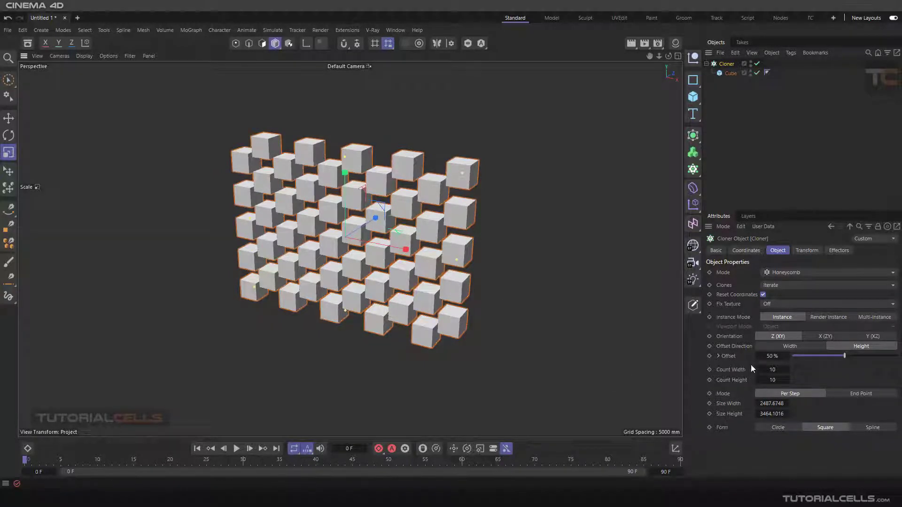
Keep Offset Direction on Height and resize the honeycomb to 12 by 12 with taller cells
click(777, 348)
click(854, 348)
click(768, 404)
key(Tab)
key(shift+Tab)
mouse_move(452, 266)
mouse_down()
mouse_move(430, 266)
mouse_move(468, 268)
mouse_move(458, 262)
mouse_up()
mouse_move(345, 157)
mouse_down()
mouse_move(345, 125)
mouse_move(350, 150)
mouse_up()
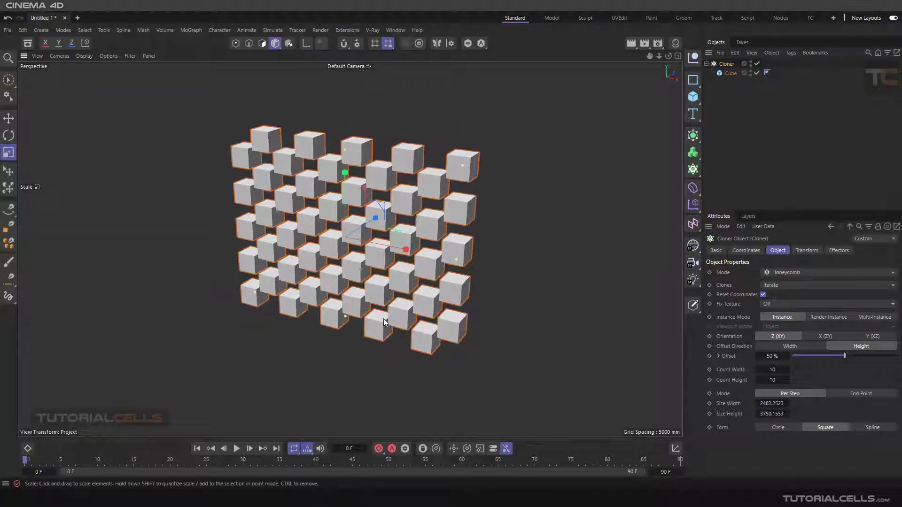
drag(463, 165, 493, 148)
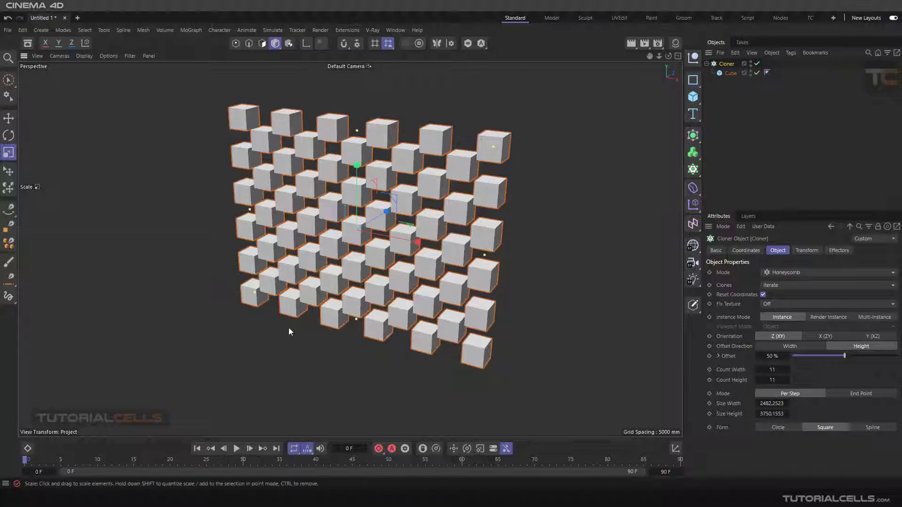
drag(249, 299, 238, 305)
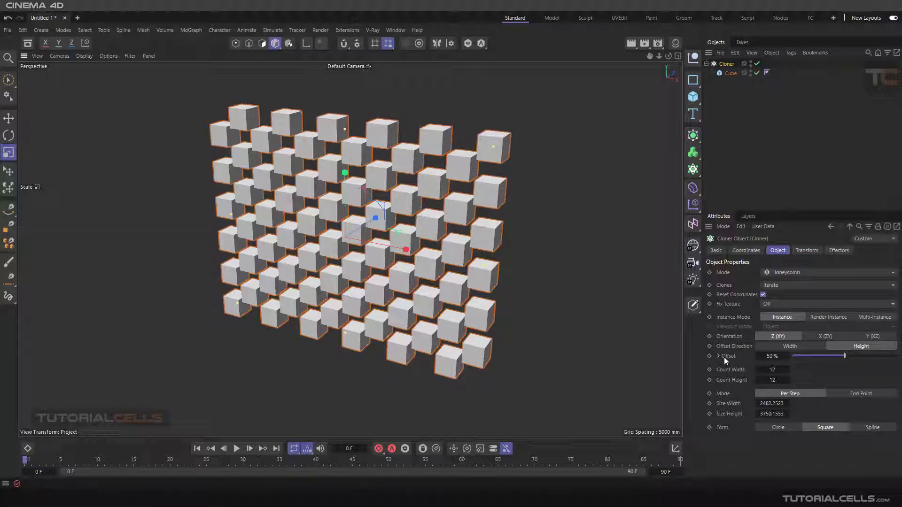
Set the honeycomb Offset to 50%
drag(841, 356, 822, 355)
click(773, 356)
text(50)
key(Return)
Set the Cloner Form to Spline and add an enlarged hexagonal n-Side spline around the cubes
click(769, 429)
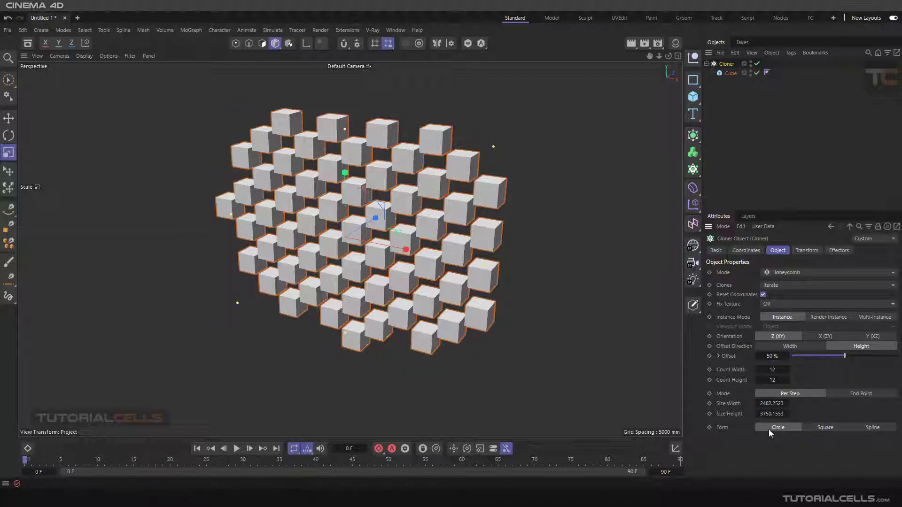
click(821, 428)
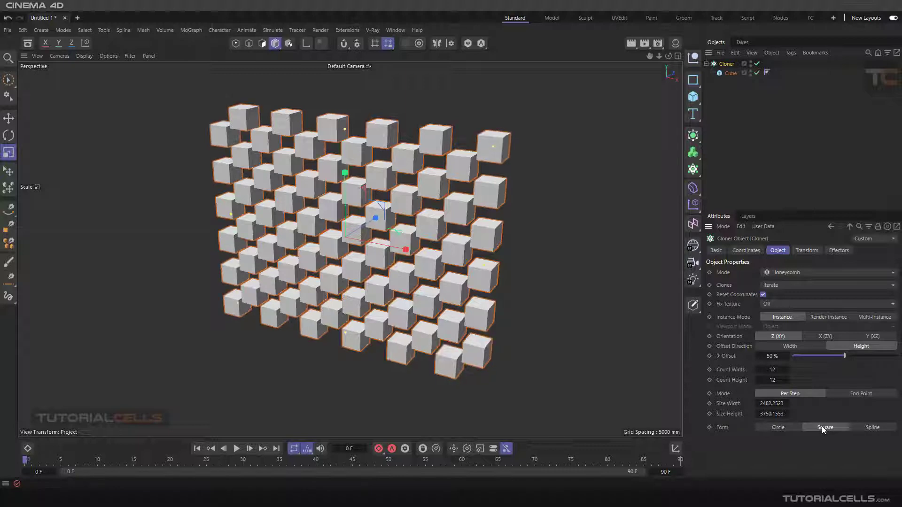
click(867, 429)
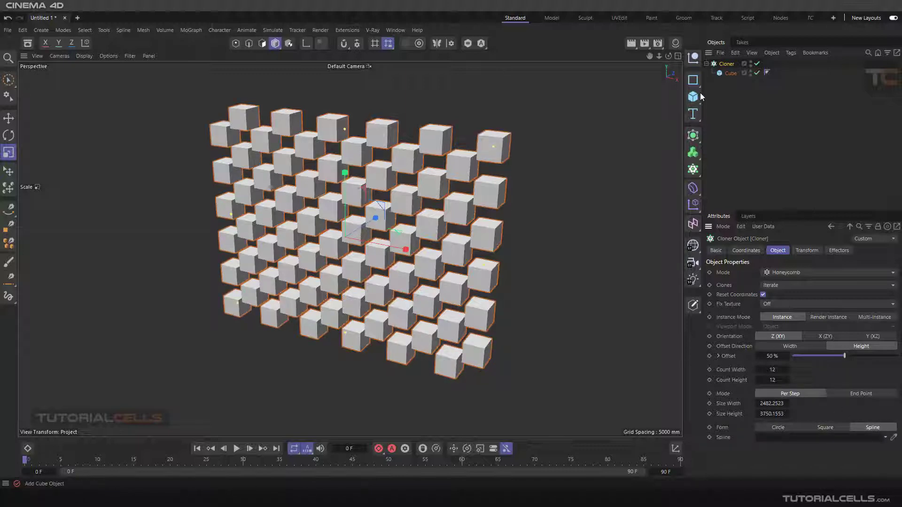
click(693, 79)
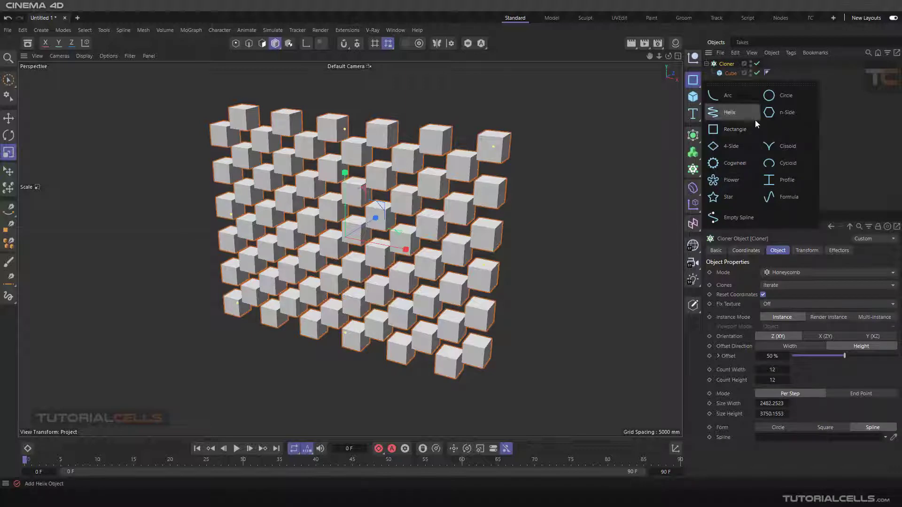
click(771, 113)
drag(60, 324, 607, 282)
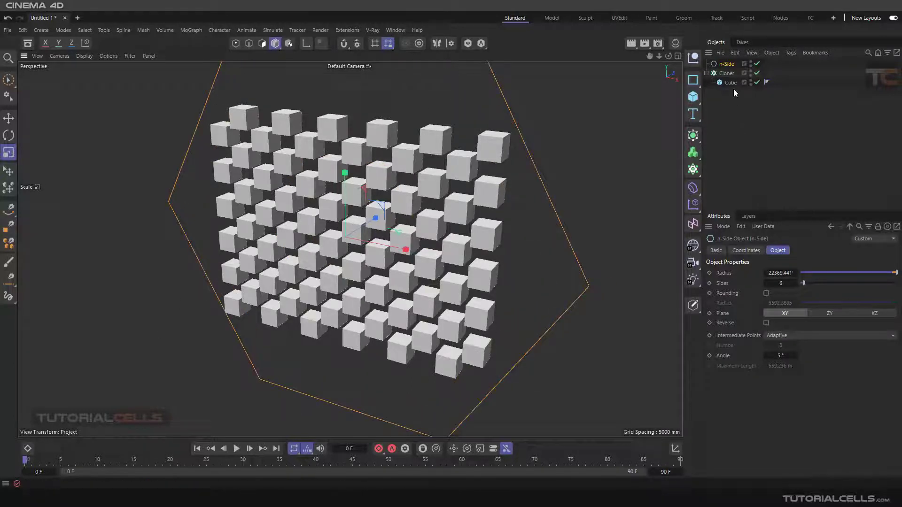
Fill the n-Side hexagon with a 19 by 20 honeycomb, then delete all three objects
click(726, 73)
drag(727, 63, 773, 438)
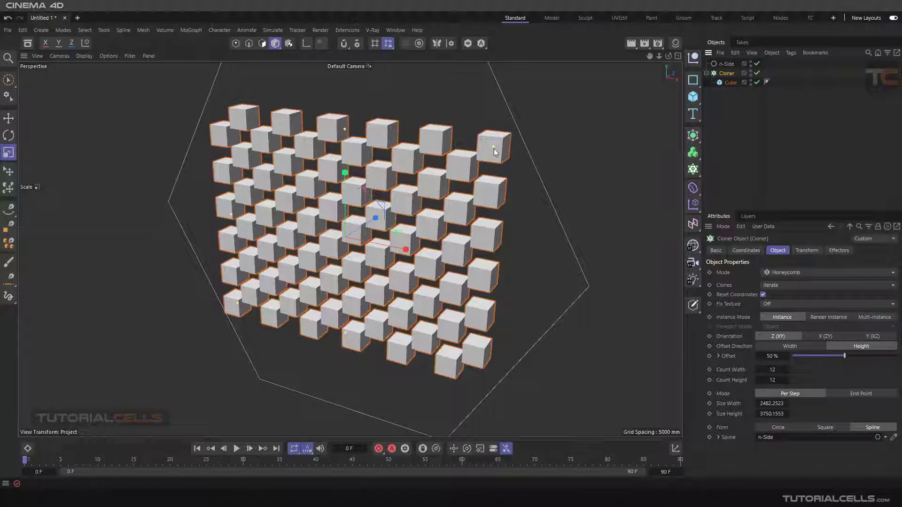
drag(508, 138, 600, 101)
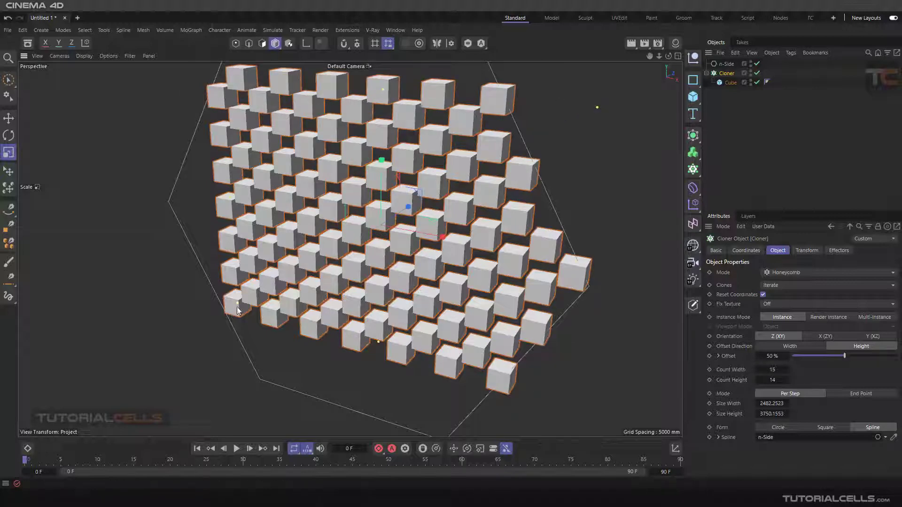
scroll(204, 335, down, 5)
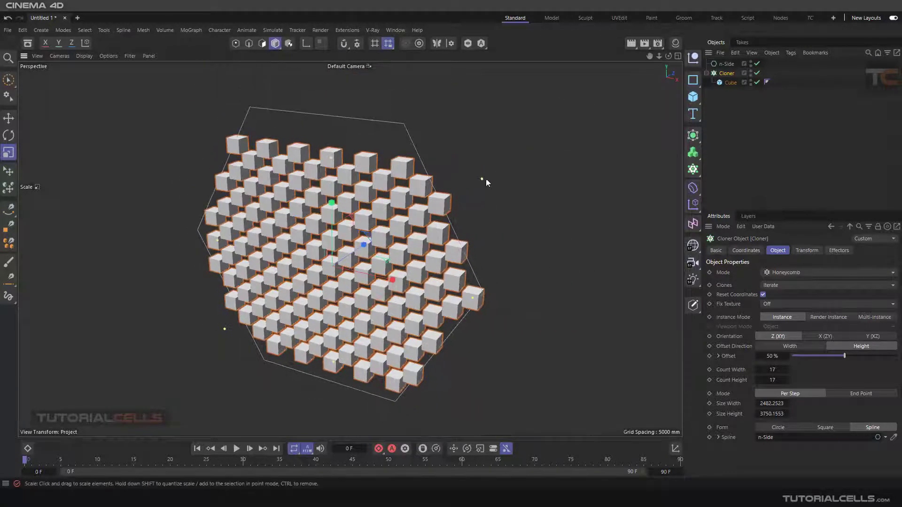
drag(486, 181, 503, 150)
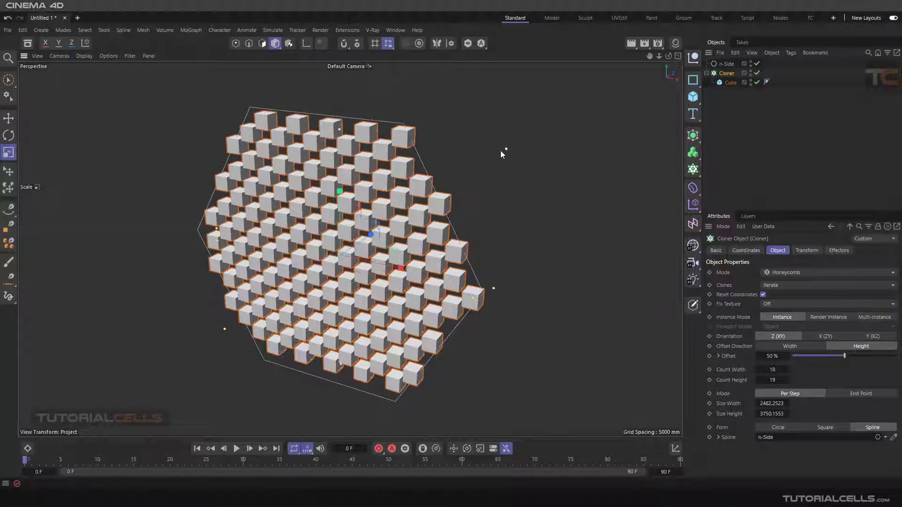
drag(225, 331, 219, 342)
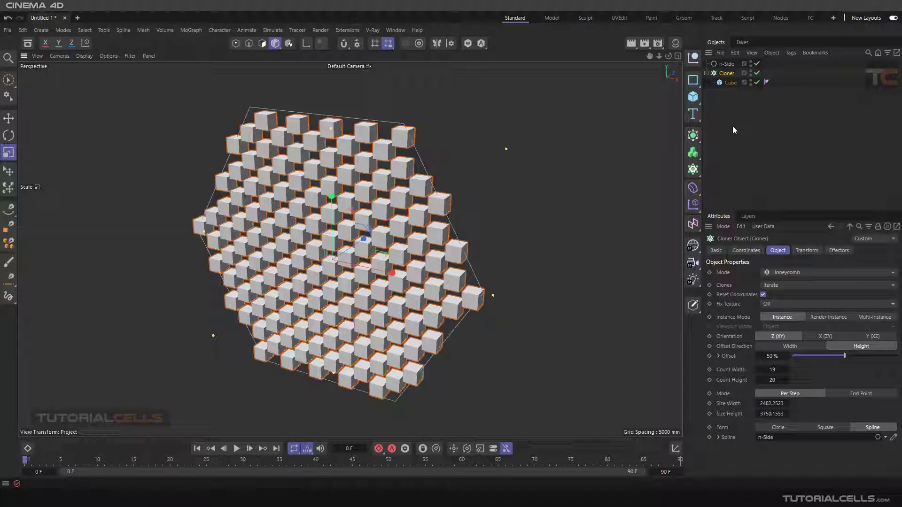
drag(744, 112, 723, 67)
key(Delete)
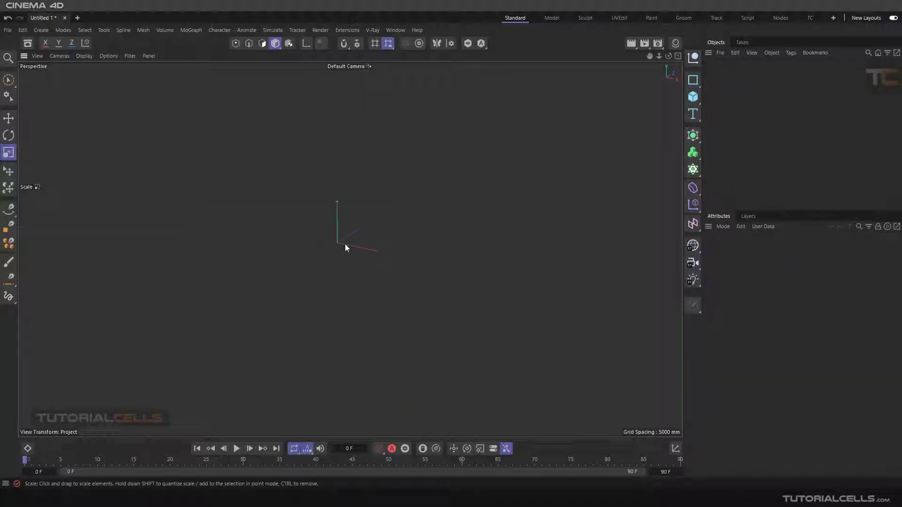
Add a hexagonal n-Side spline and place it inside a new Extrude generator
drag(693, 89, 794, 112)
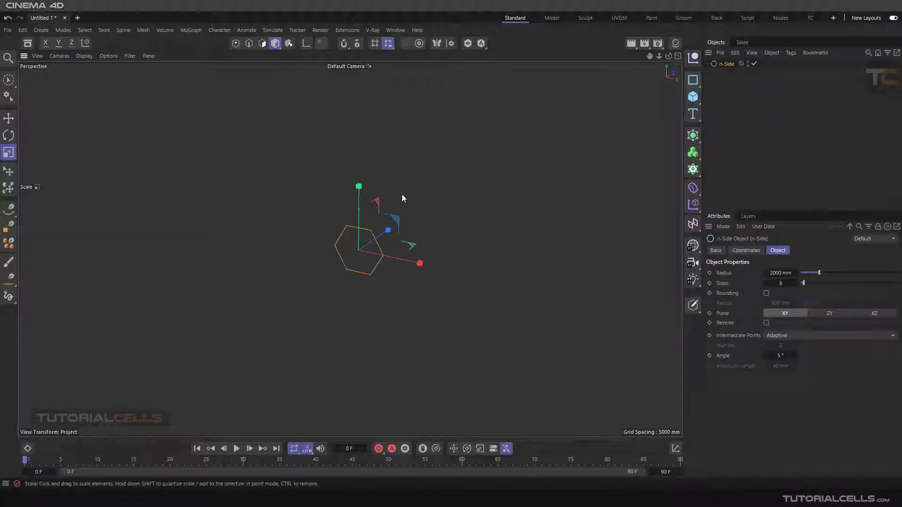
click(694, 137)
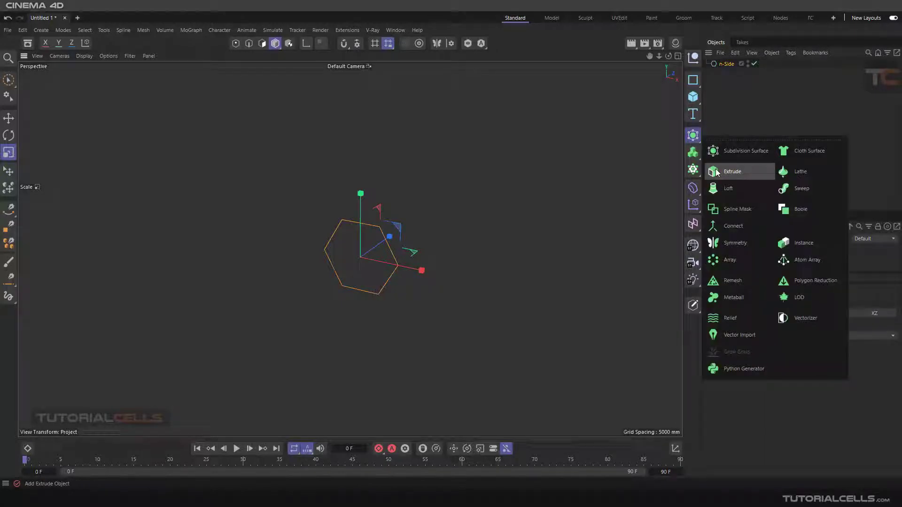
click(731, 172)
drag(723, 72, 728, 66)
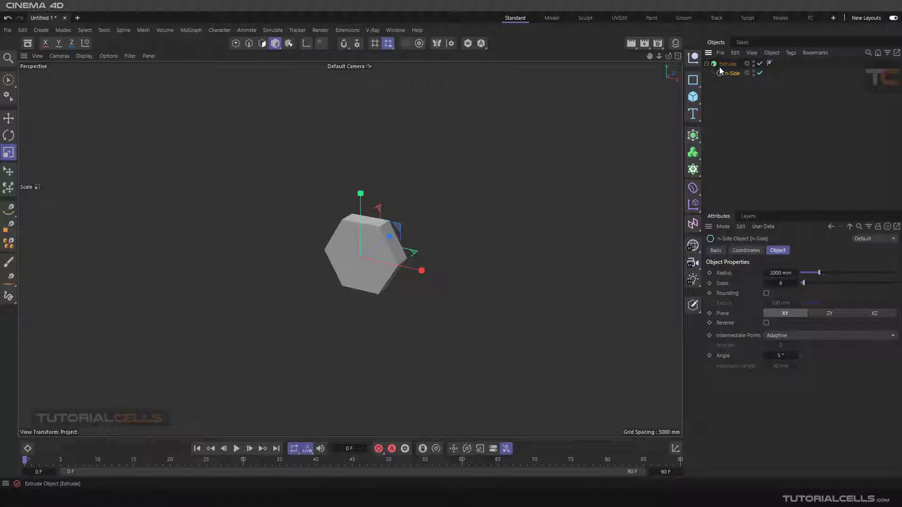
Nest the extruded hexagon under a new Cloner and set its Mode to Honeycomb
click(694, 169)
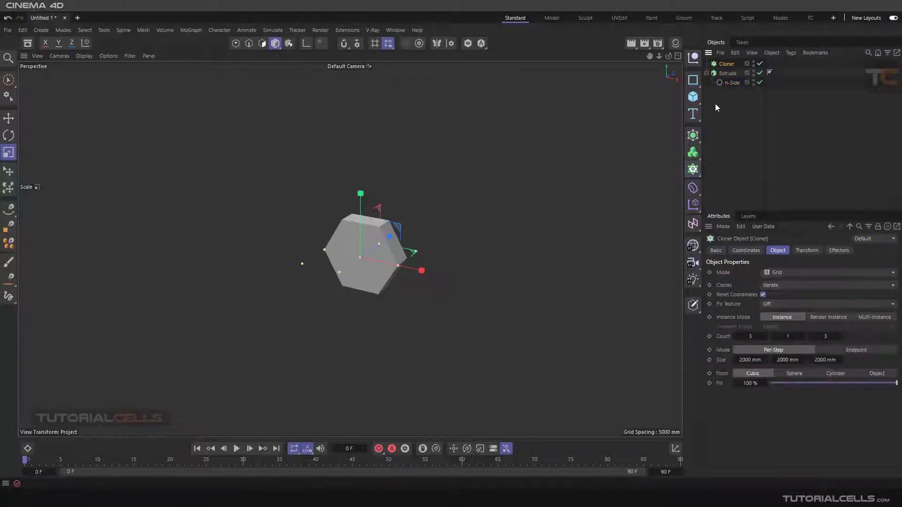
click(707, 72)
click(721, 72)
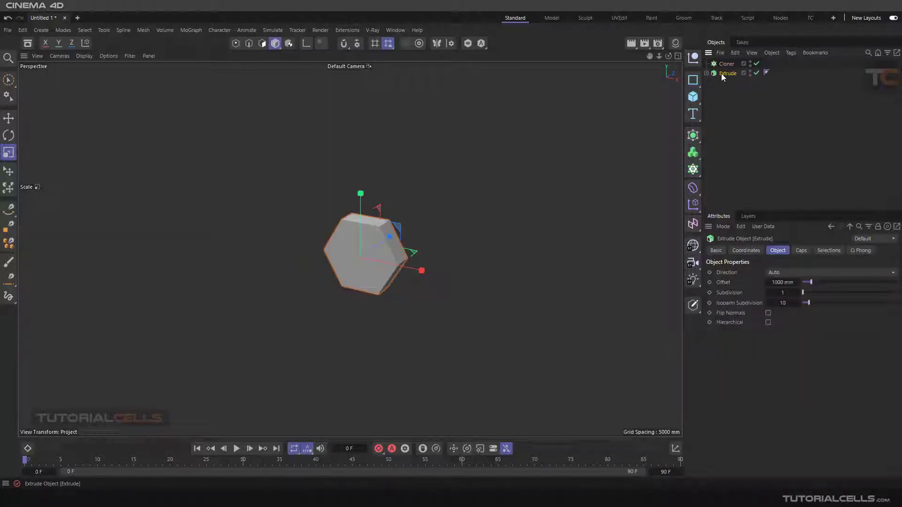
drag(723, 76, 727, 65)
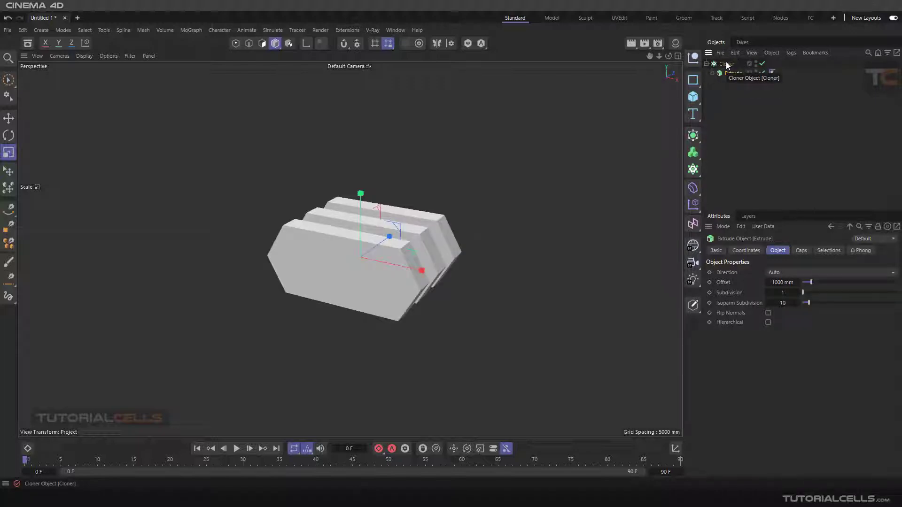
click(724, 65)
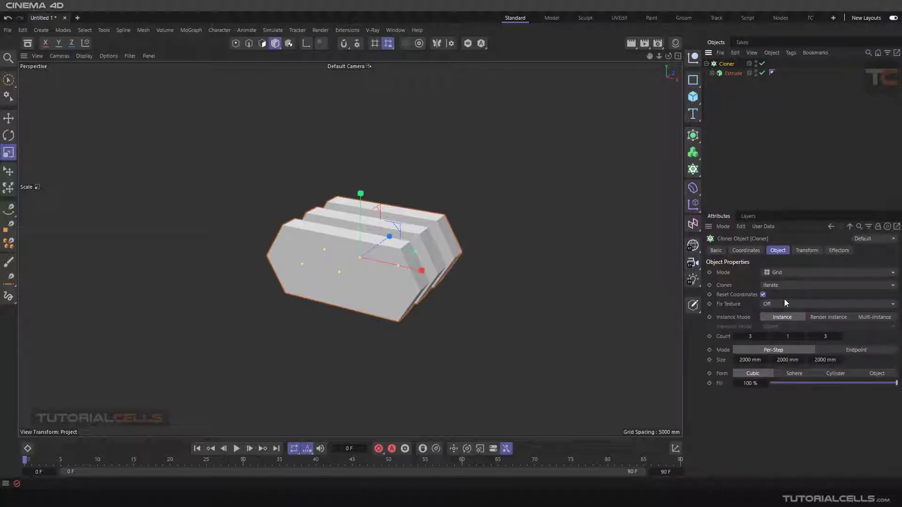
click(786, 271)
Lay the hexagons out in Honeycomb mode and spread them apart horizontally and vertically
click(780, 323)
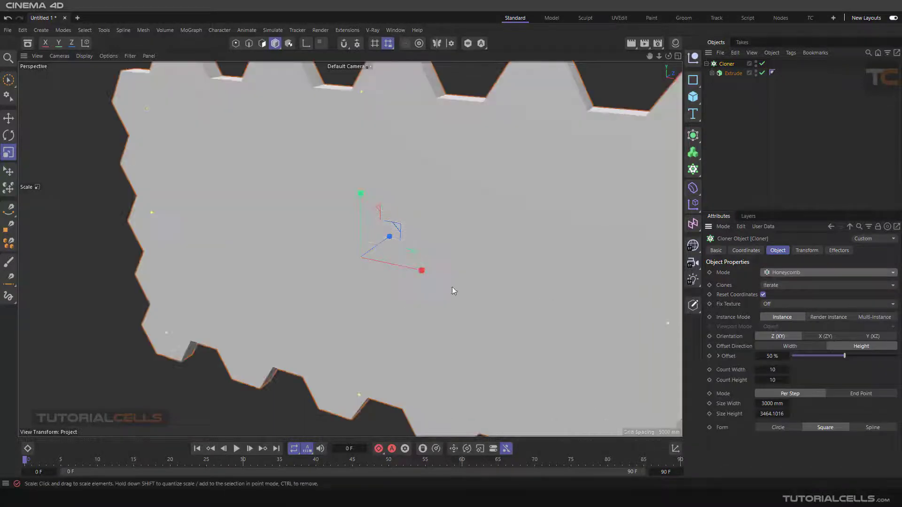
scroll(330, 257, down, 6)
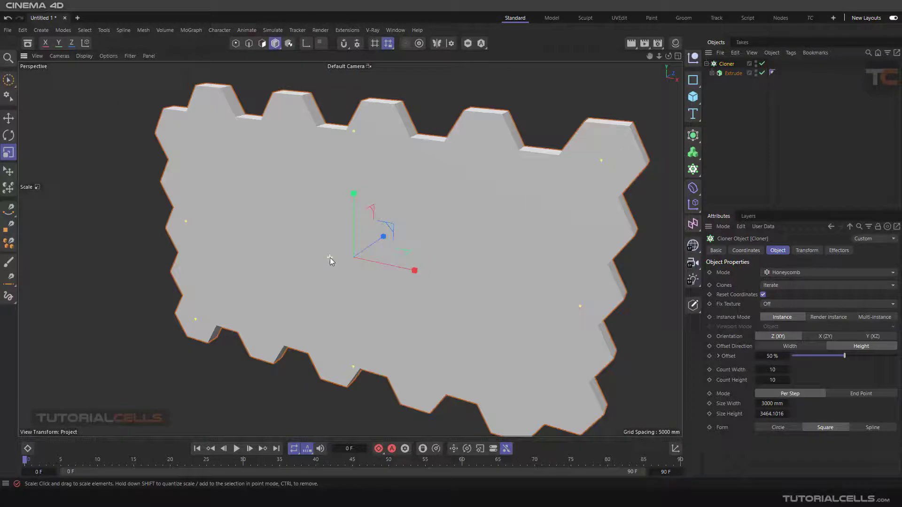
scroll(364, 240, down, 3)
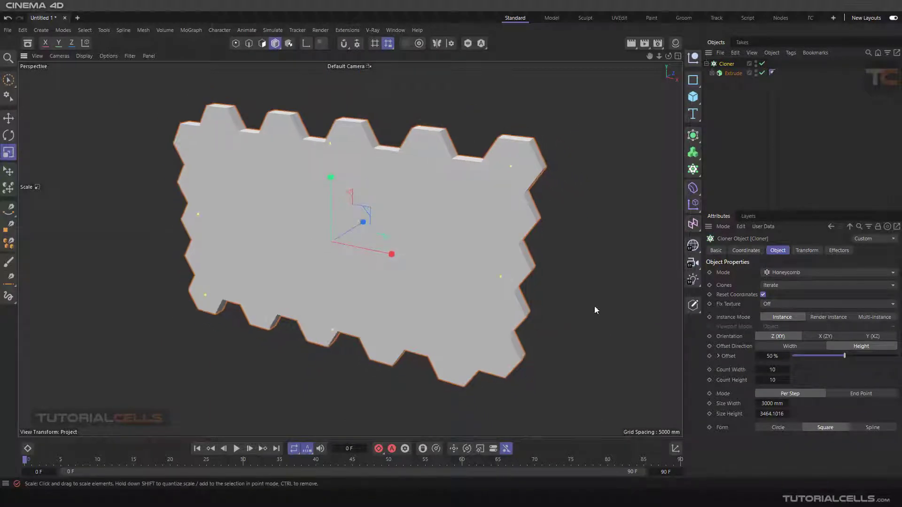
drag(498, 278, 507, 278)
drag(331, 142, 330, 137)
mouse_move(344, 199)
alt+mouse_down()
mouse_move(411, 167)
mouse_move(339, 204)
mouse_move(442, 179)
mouse_move(365, 187)
mouse_move(353, 206)
mouse_move(360, 203)
alt+mouse_up()
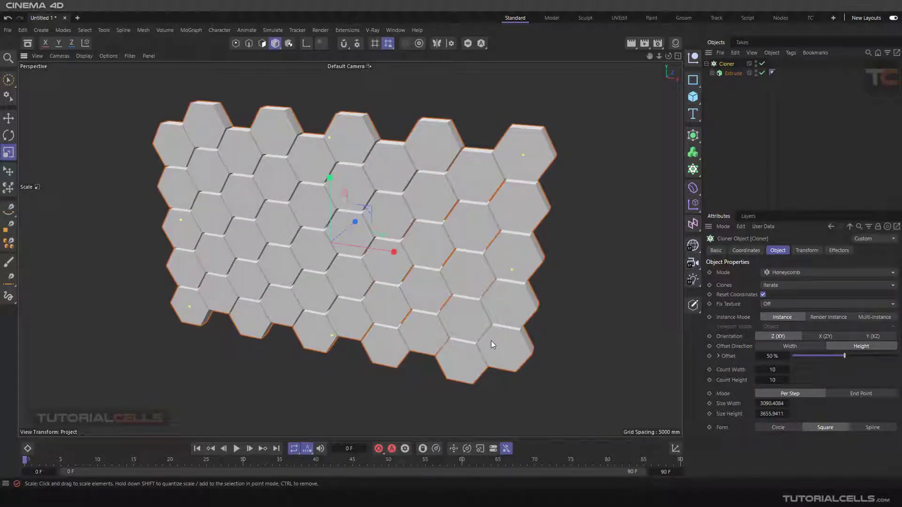
Try the honeycomb's XY, ZY and XZ orientations, ending flat on the XZ plane
click(821, 337)
click(870, 335)
click(833, 339)
click(785, 336)
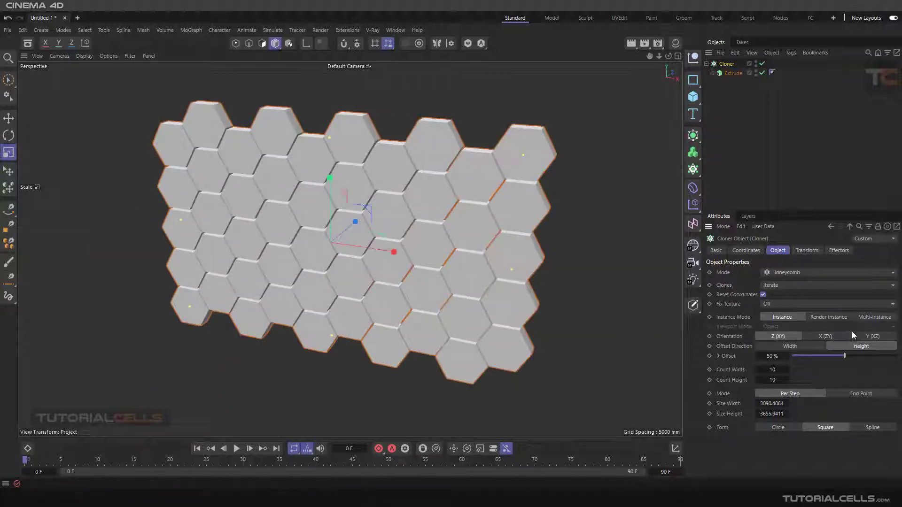
click(826, 337)
mouse_move(383, 278)
alt+mouse_down()
mouse_move(361, 280)
mouse_move(376, 291)
alt+mouse_up()
click(869, 335)
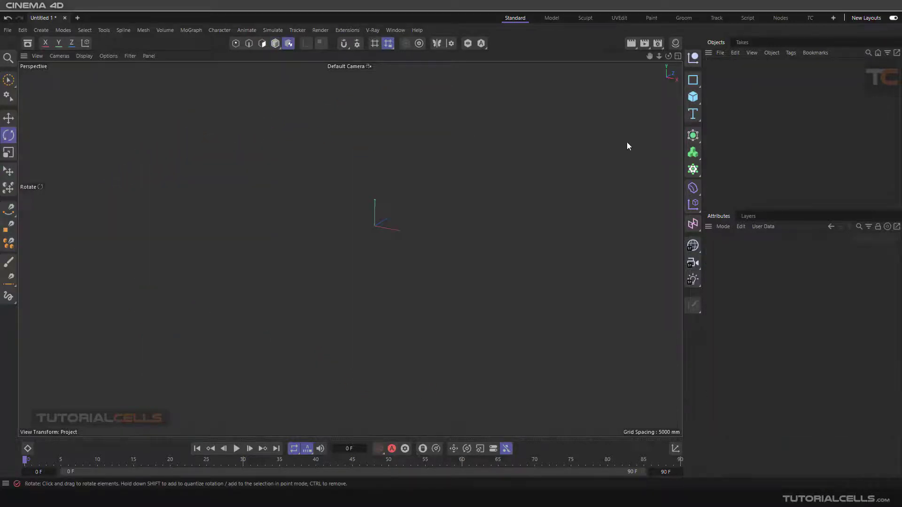
Add a Cloner and a +Z-oriented Plane, and nest the Plane inside the Cloner
click(693, 169)
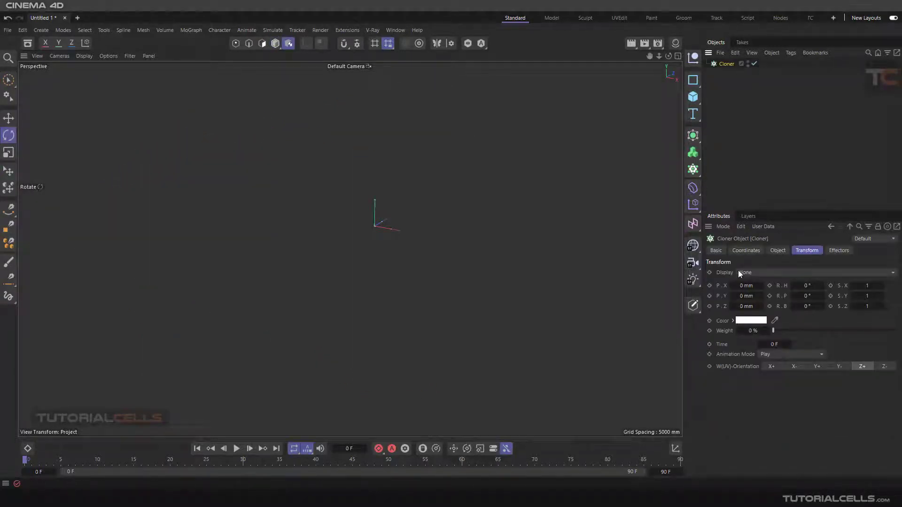
click(778, 251)
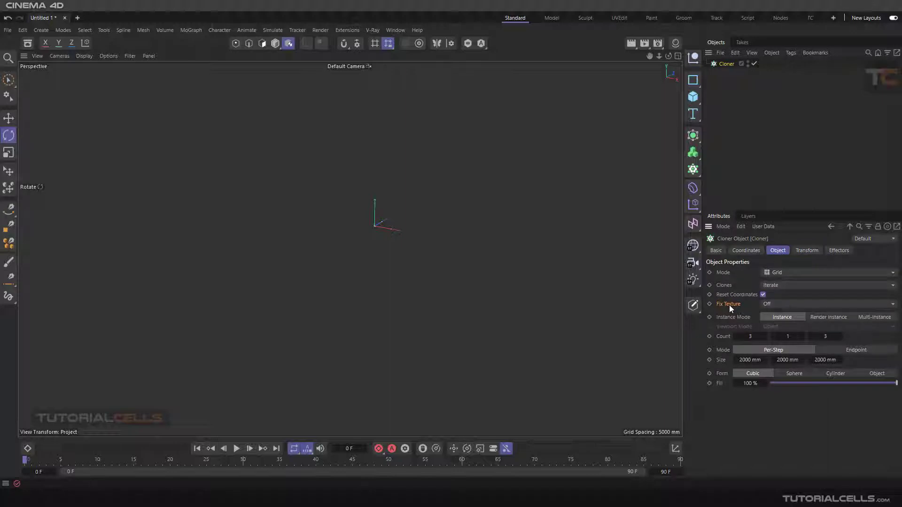
click(693, 97)
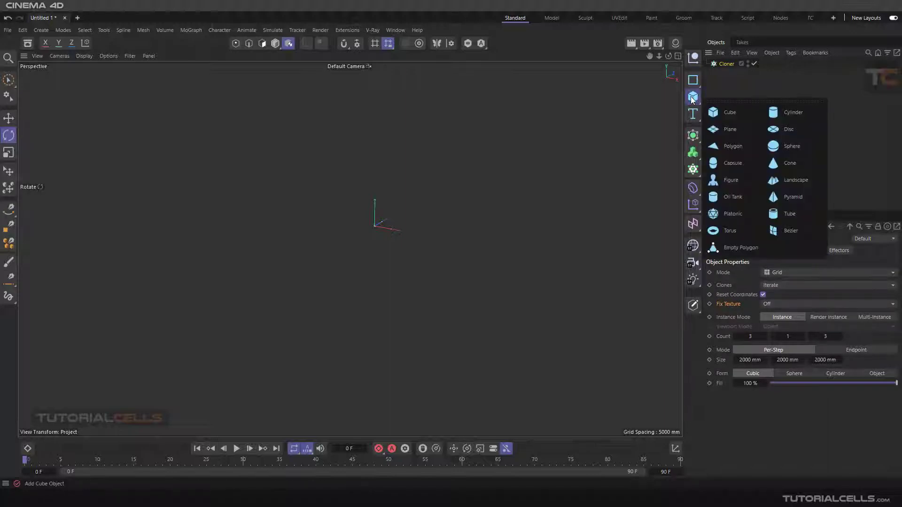
click(719, 131)
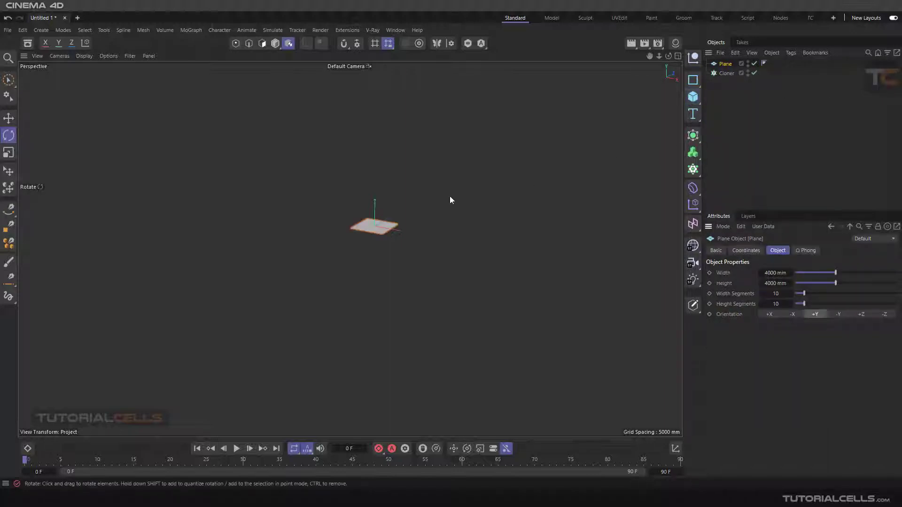
click(862, 314)
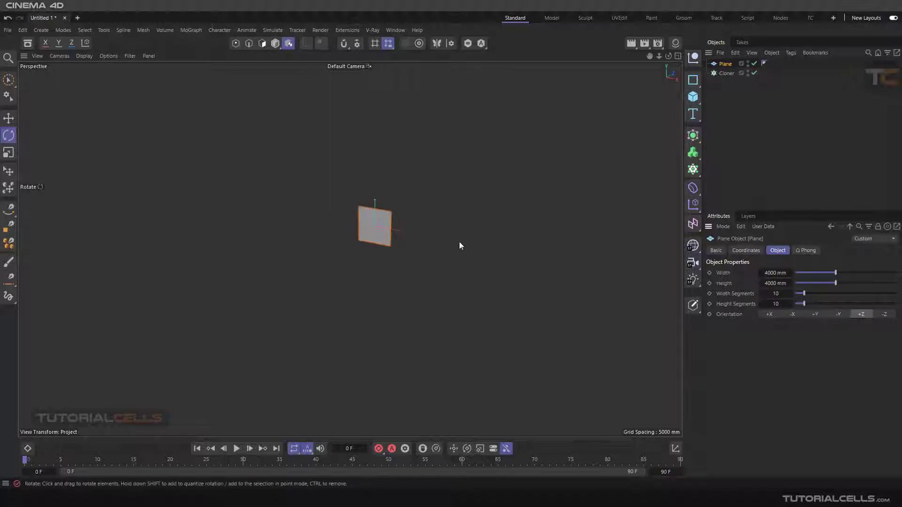
mouse_move(390, 222)
alt+mouse_down()
mouse_move(376, 227)
mouse_move(396, 235)
alt+mouse_up()
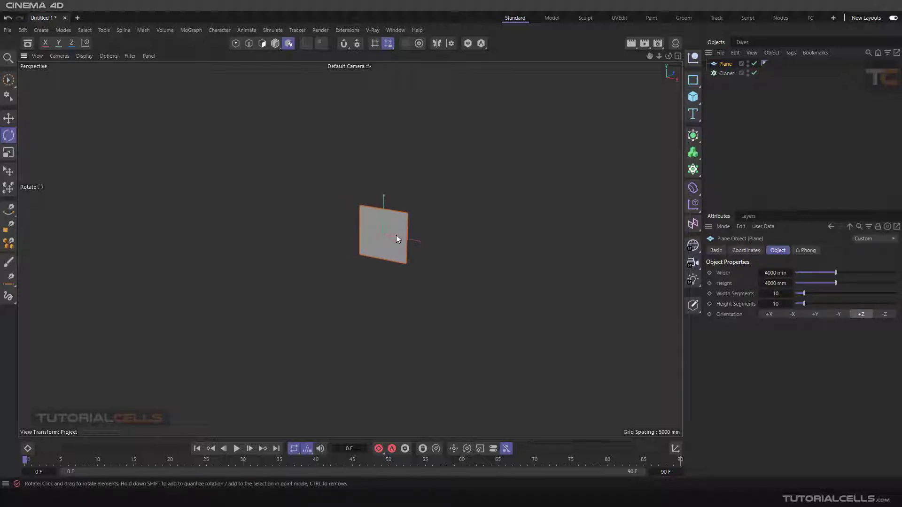
drag(723, 72, 723, 72)
Set the Cloner grid counts to Z 1 and Y 8 and widen the X spacing
click(726, 64)
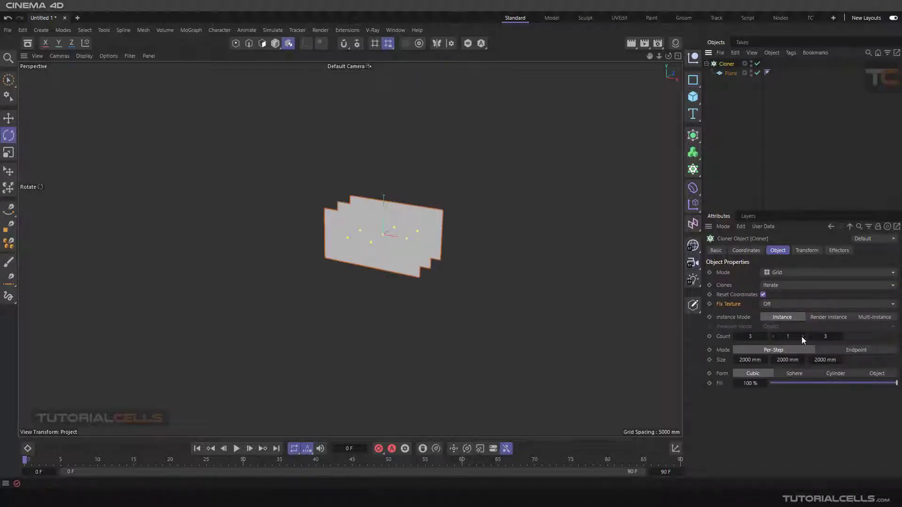
drag(826, 336, 815, 336)
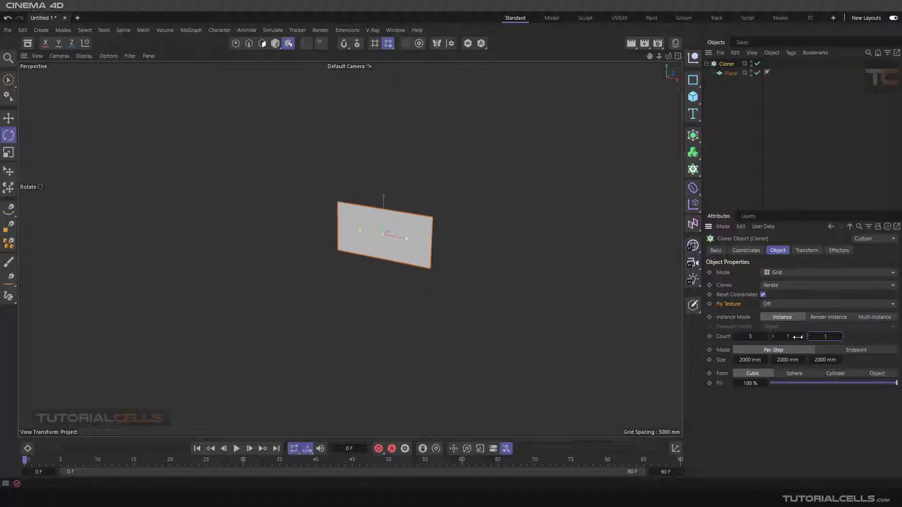
mouse_move(773, 336)
mouse_down()
mouse_move(799, 337)
mouse_move(778, 337)
mouse_up()
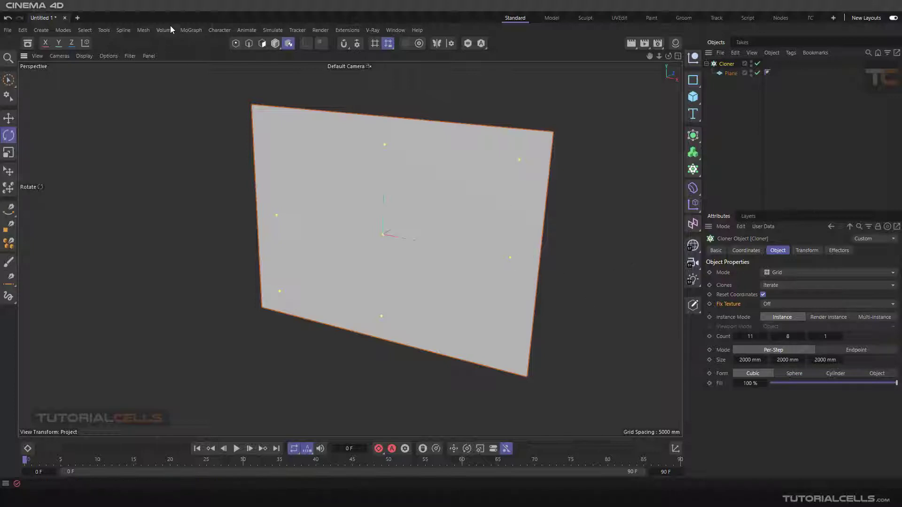
click(275, 43)
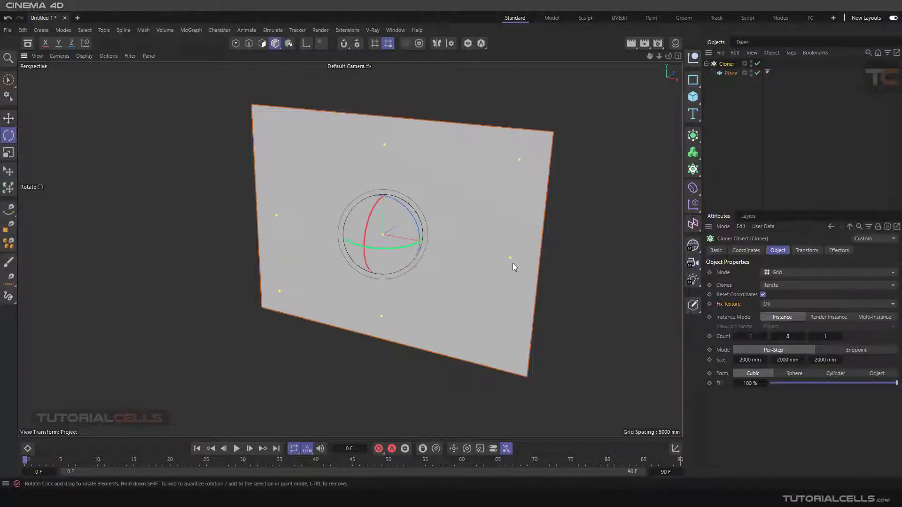
drag(510, 258, 581, 284)
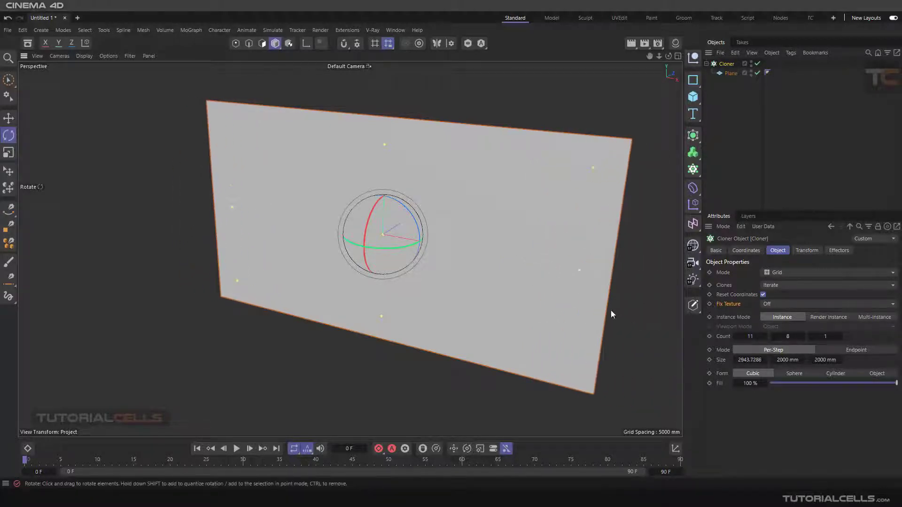
Raise the X count to 9 and set spacing to about 4397 × 4087 mm, leaving thin gaps
scroll(616, 312, down, 5)
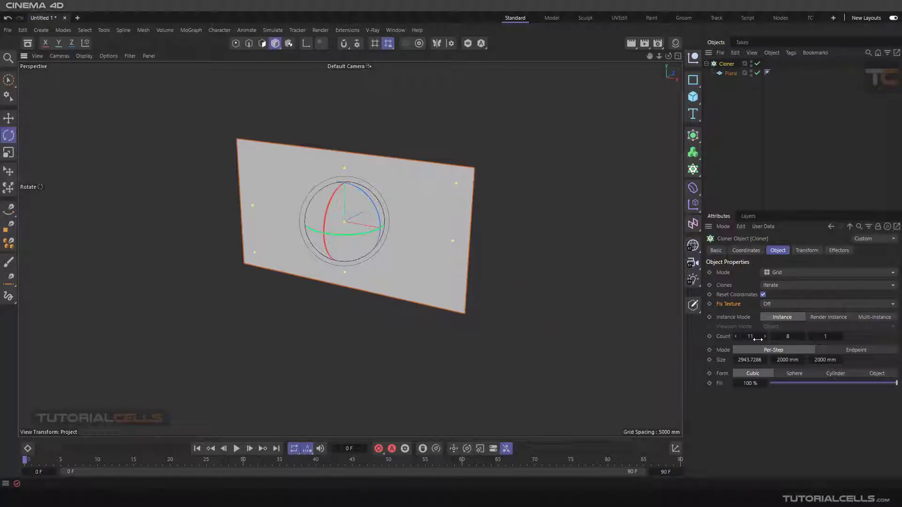
drag(760, 339, 746, 339)
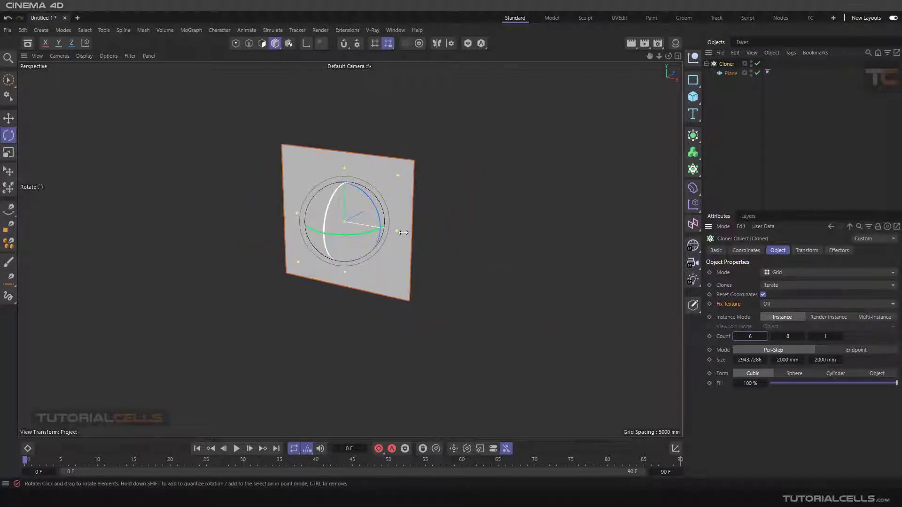
mouse_move(747, 360)
mouse_down()
mouse_move(798, 357)
mouse_move(747, 371)
mouse_up()
drag(812, 362, 817, 361)
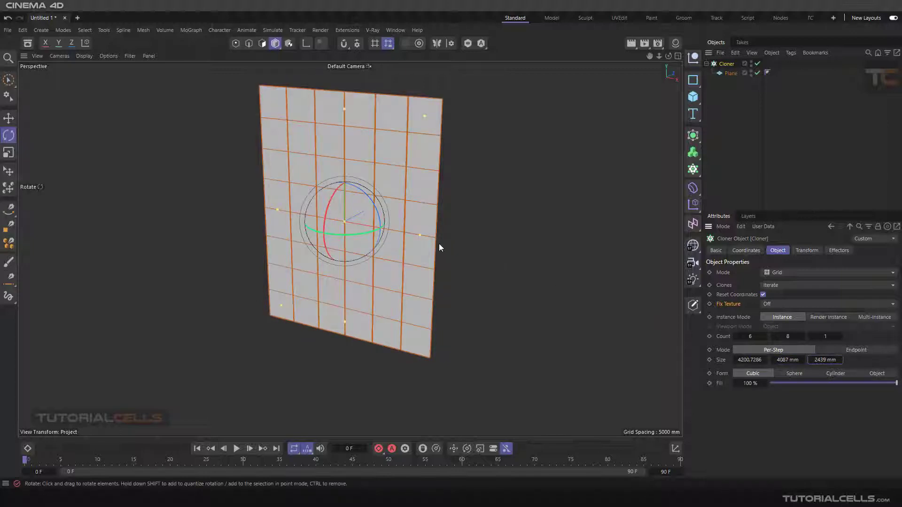
drag(422, 236, 424, 235)
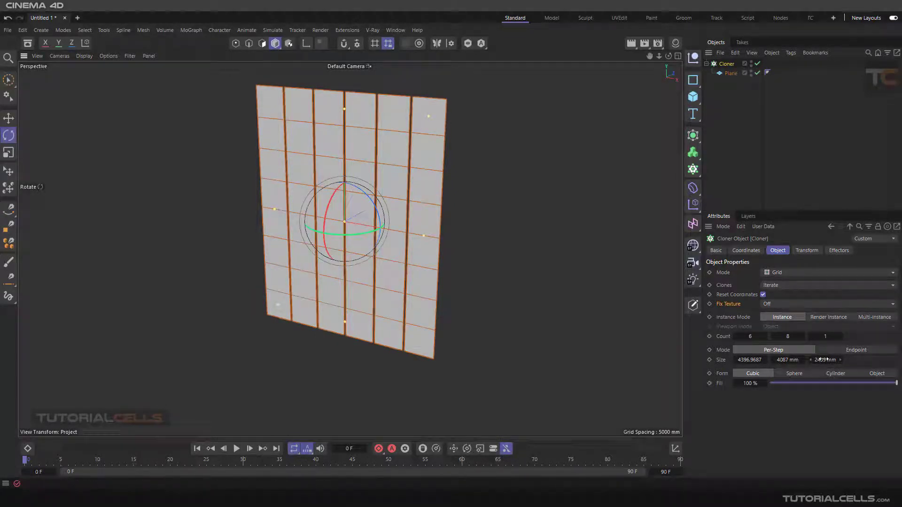
drag(762, 336, 765, 337)
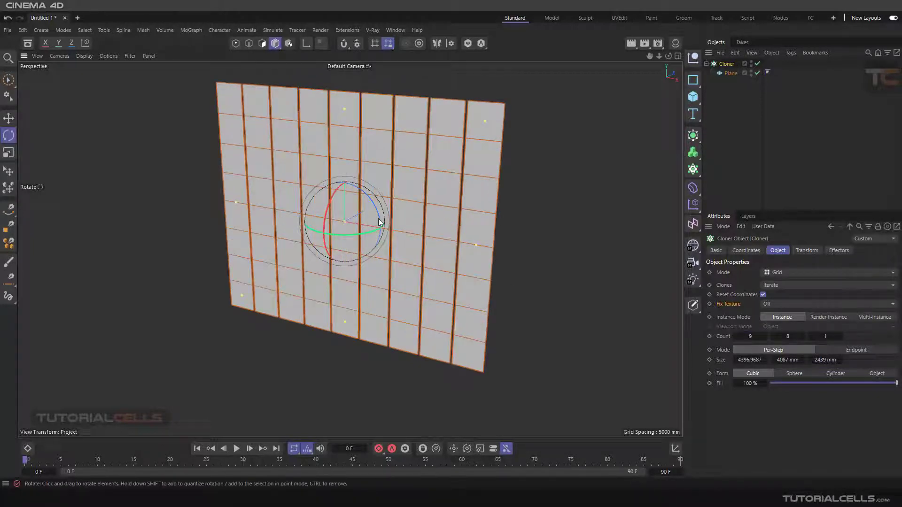
scroll(390, 216, down, 3)
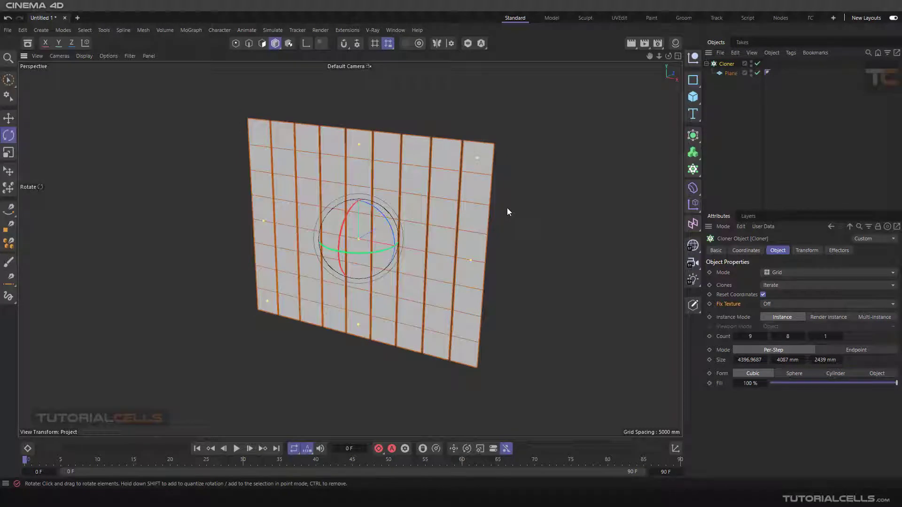
Delete and reload the red material in the Material Manager, declining to copy the image
click(675, 43)
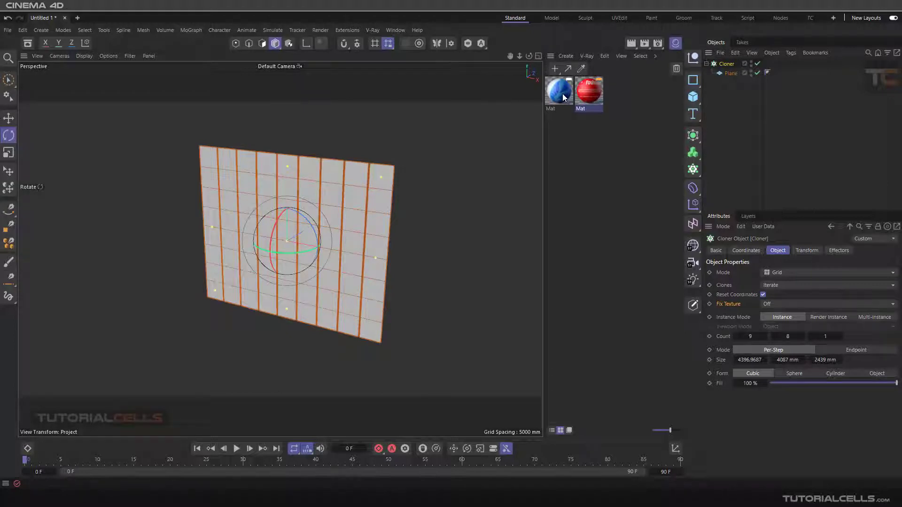
click(597, 100)
key(Delete)
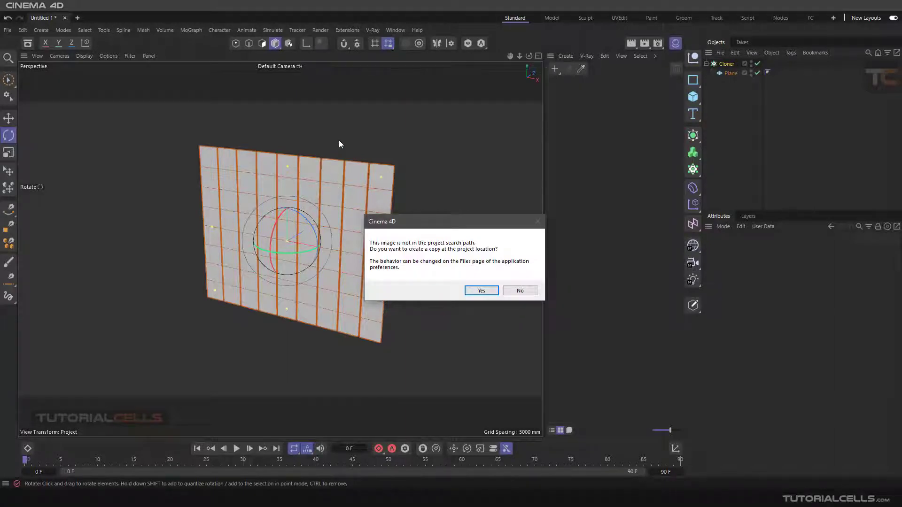
click(519, 291)
click(519, 290)
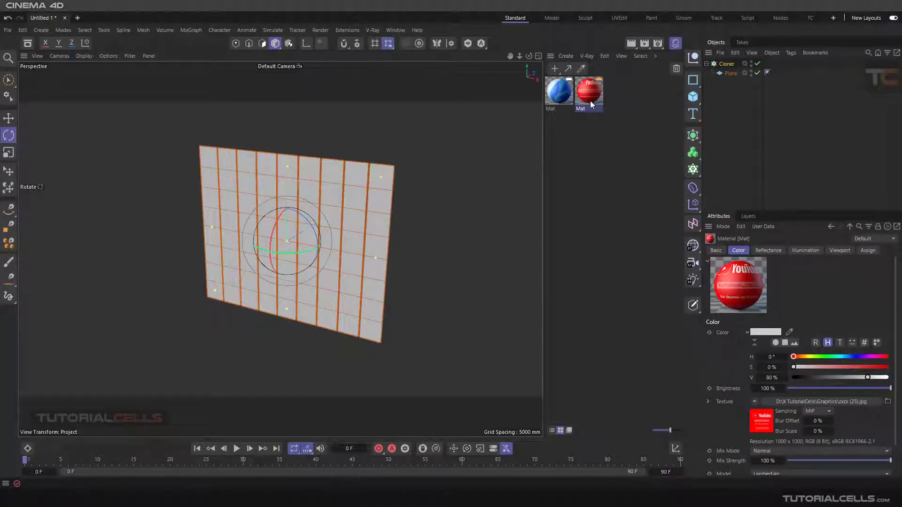
Apply the red Mat material to the Cloner
drag(588, 95, 730, 64)
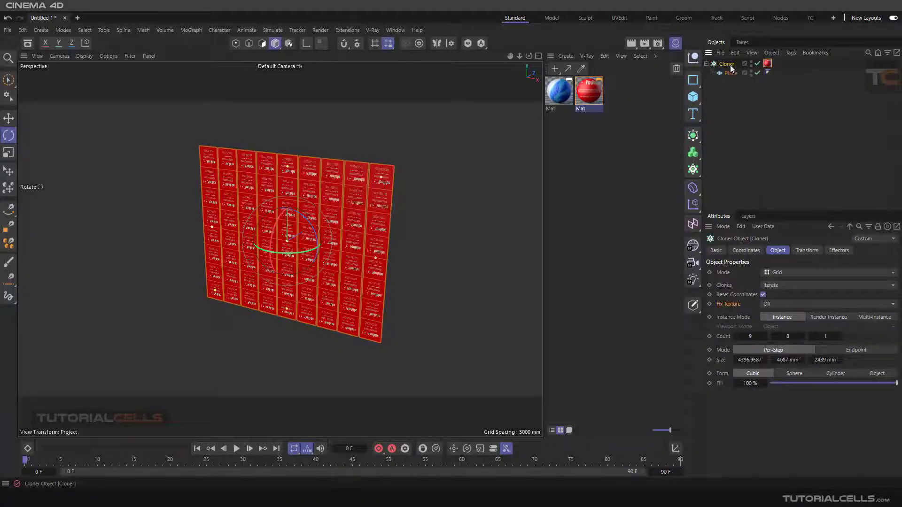
scroll(350, 224, up, 6)
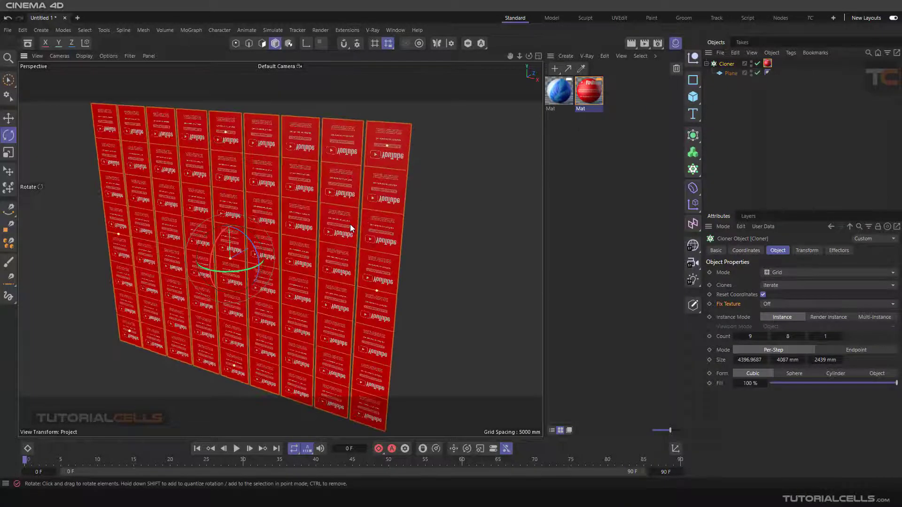
scroll(342, 238, down, 2)
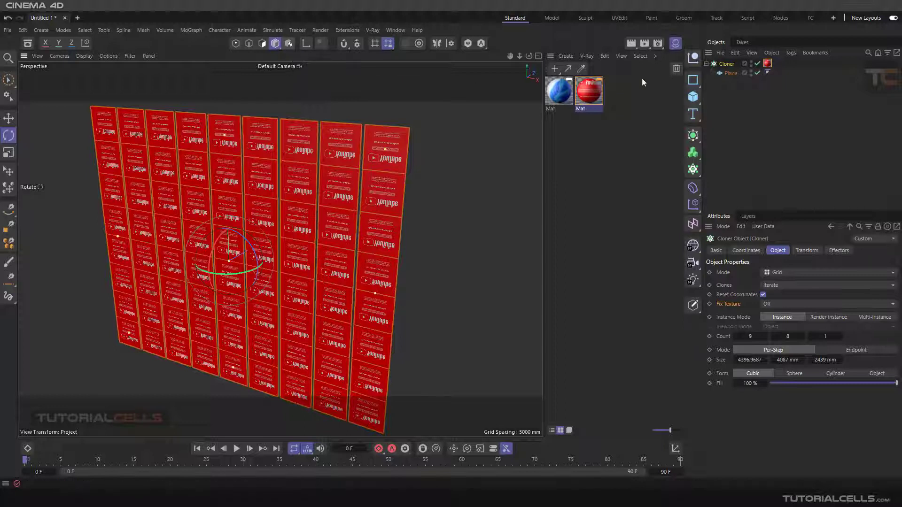
Set the Cloner's material tag Projection to Flat
click(767, 63)
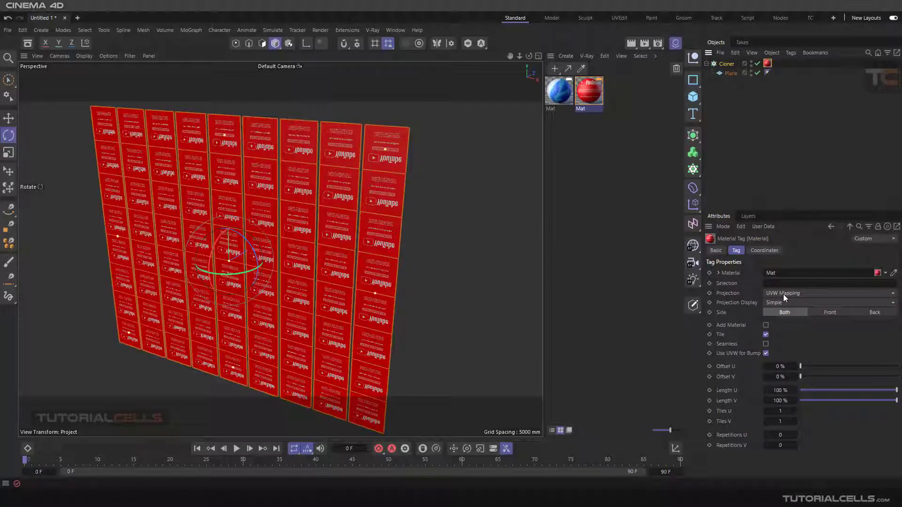
click(785, 294)
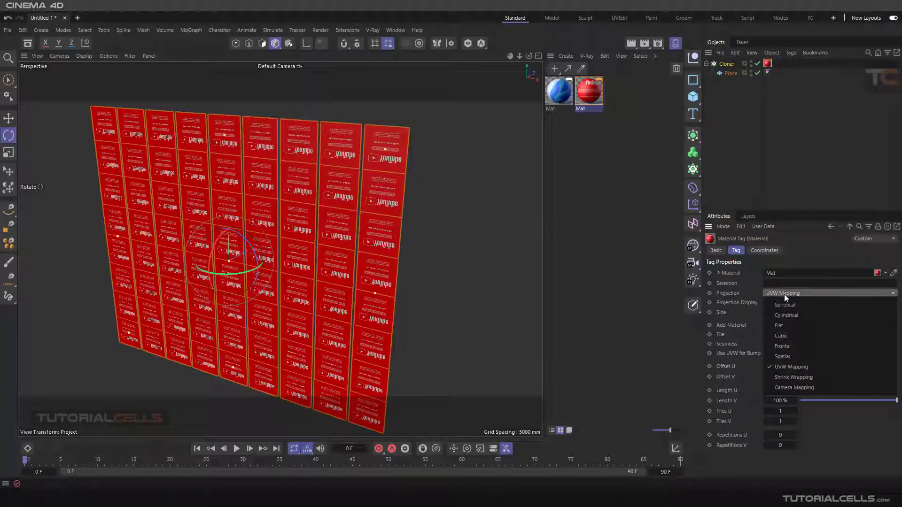
click(783, 328)
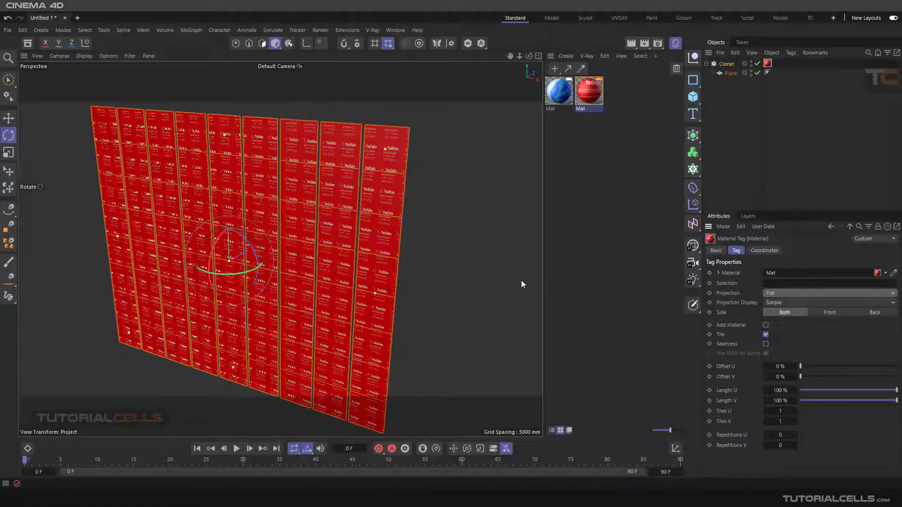
scroll(321, 278, up, 3)
scroll(321, 278, up, 2)
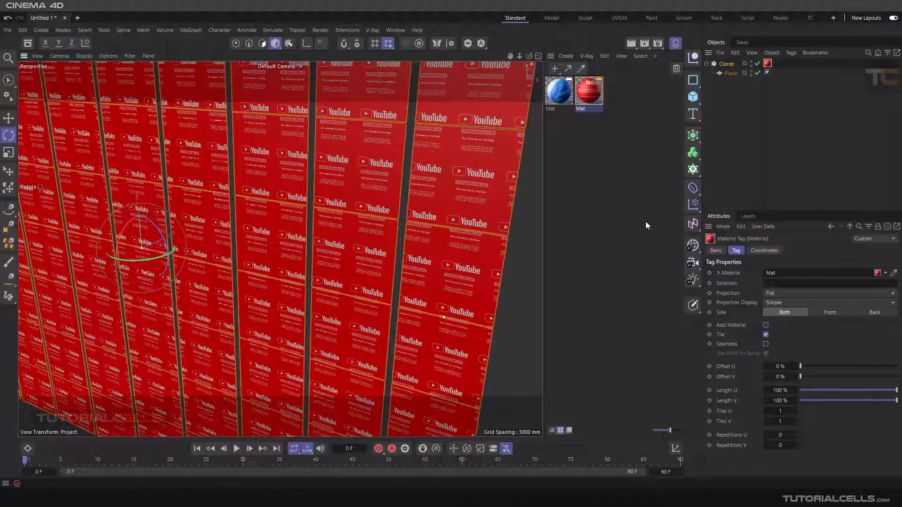
scroll(467, 199, down, 5)
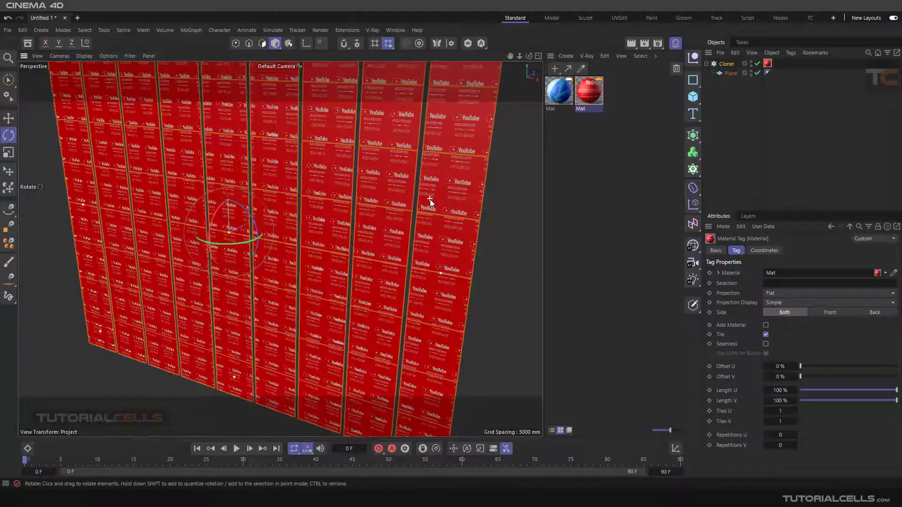
Limit the material to Front faces and inspect the tiled red wall from the front
mouse_move(439, 193)
alt+mouse_down()
mouse_move(302, 201)
mouse_move(322, 199)
mouse_move(304, 192)
alt+mouse_up()
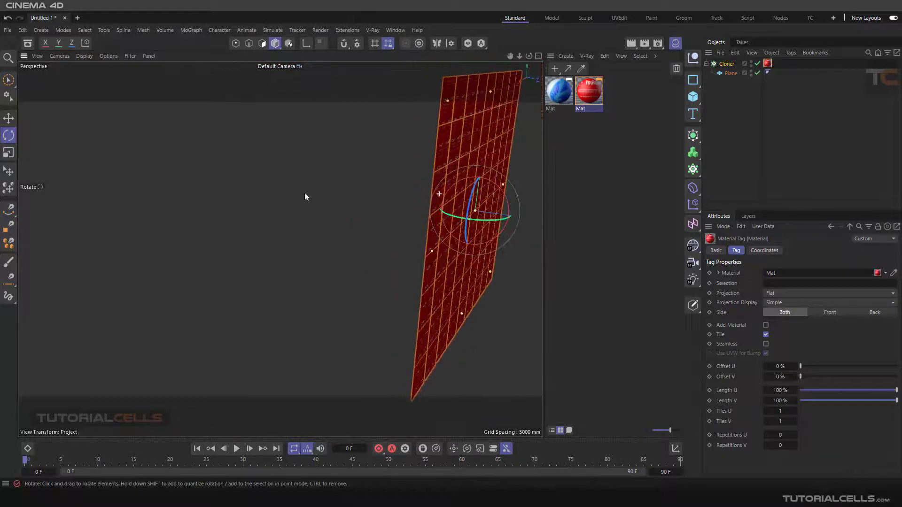
click(830, 312)
alt+drag(303, 267, 421, 200)
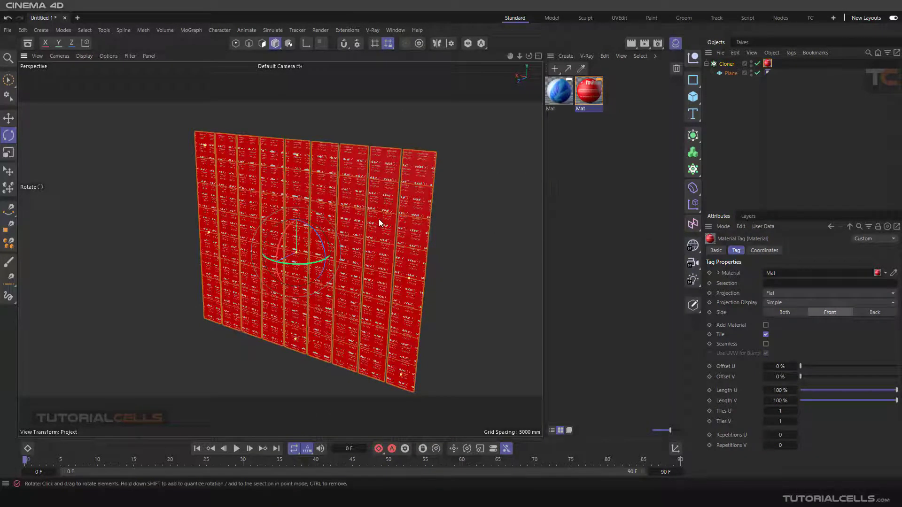
scroll(379, 219, up, 2)
alt+drag(379, 219, 393, 219)
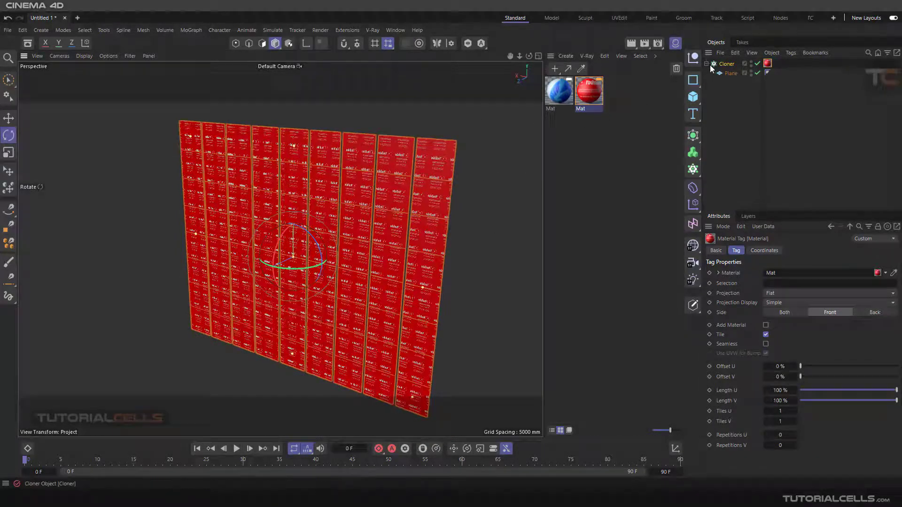
click(728, 74)
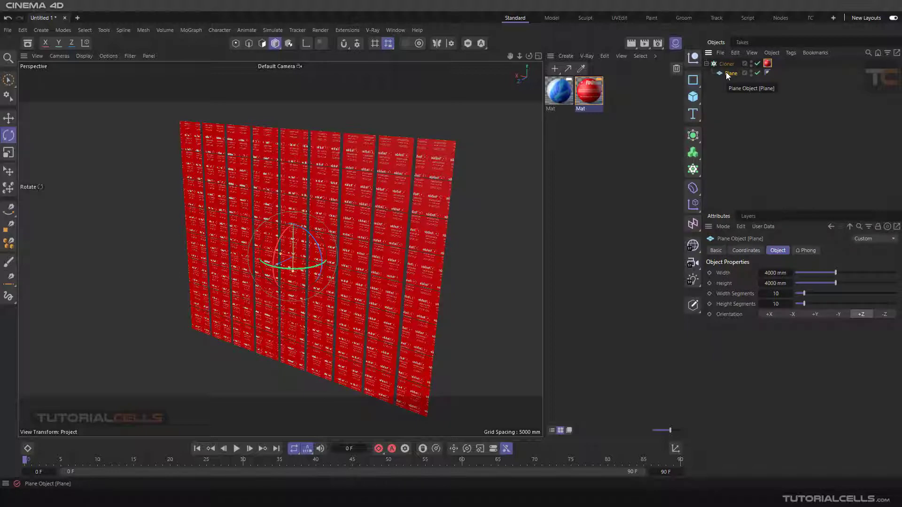
click(724, 65)
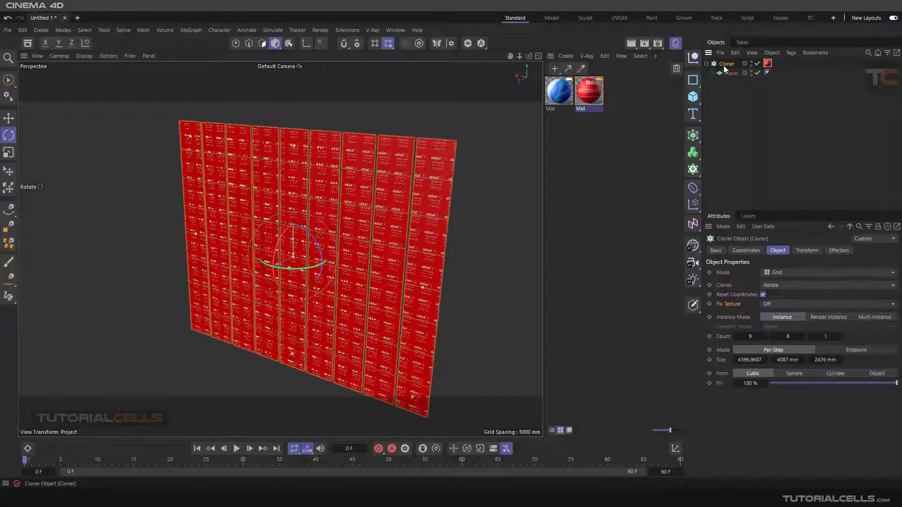
Fit the Cloner's YouTube material tag to the Cloner and its children so one image spans every tile
right_click(768, 63)
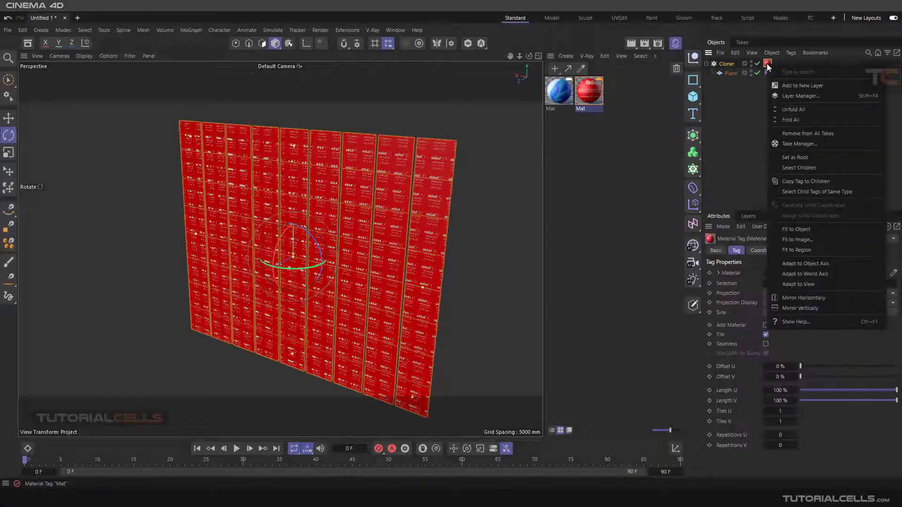
click(826, 232)
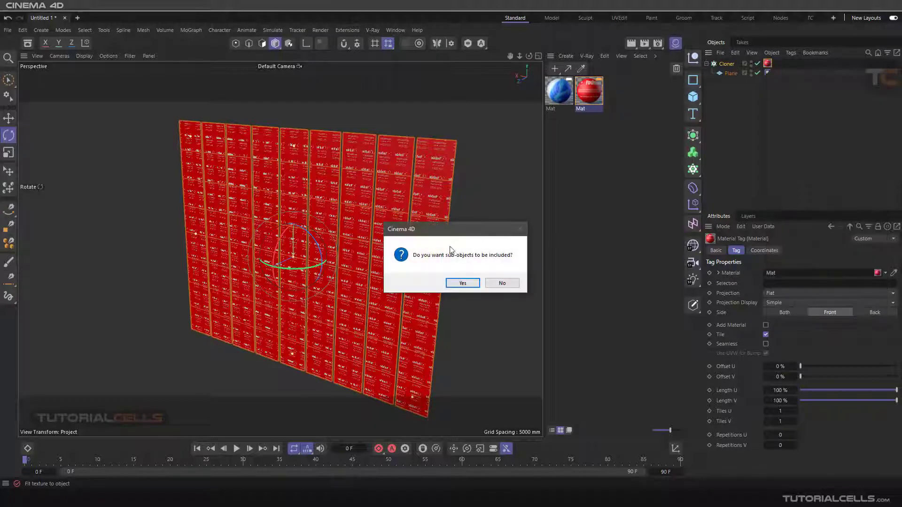
click(462, 283)
mouse_move(348, 230)
alt+mouse_down()
mouse_move(354, 237)
mouse_move(342, 241)
mouse_move(173, 229)
mouse_move(357, 230)
alt+mouse_up()
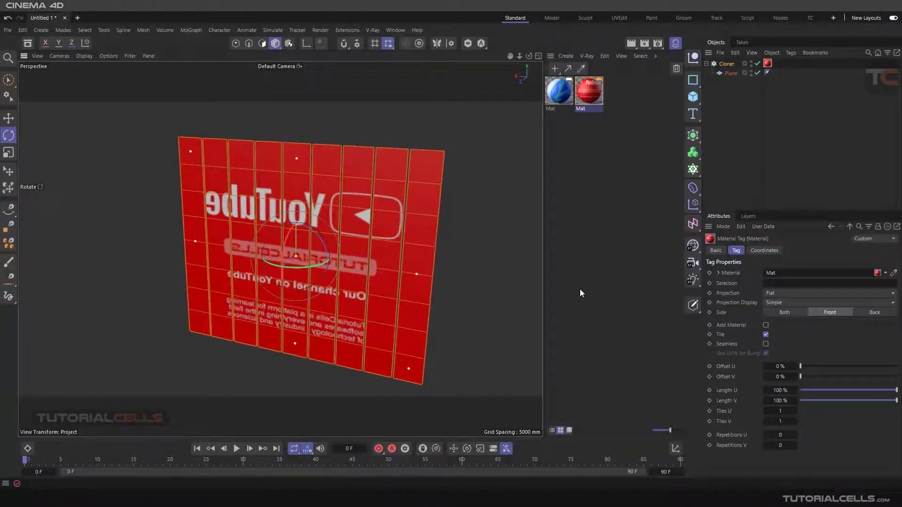
Try the Cloner's Fix Texture set to Alternate X, then Alternate Y
click(725, 64)
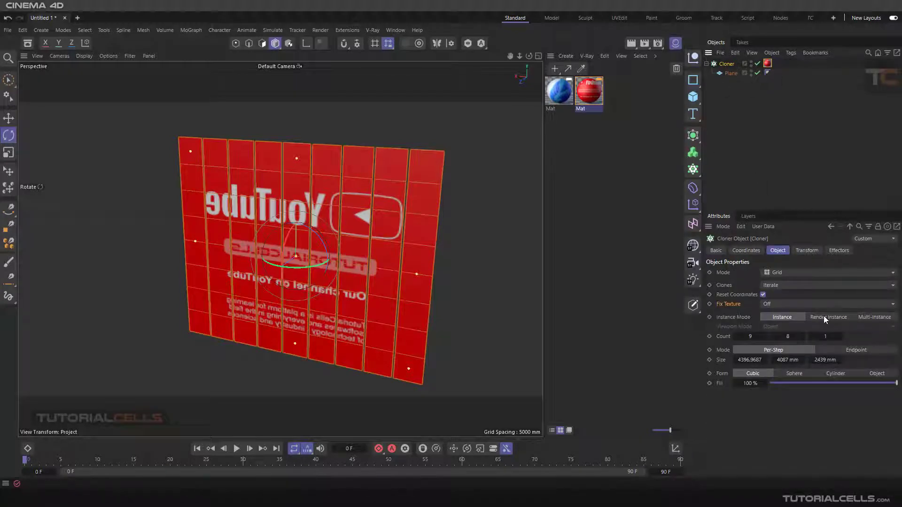
click(815, 303)
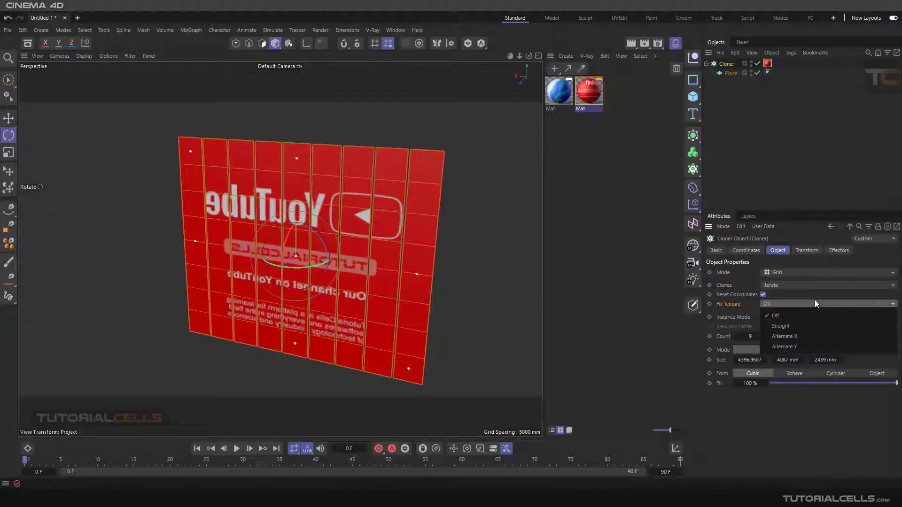
click(794, 335)
click(792, 304)
click(787, 347)
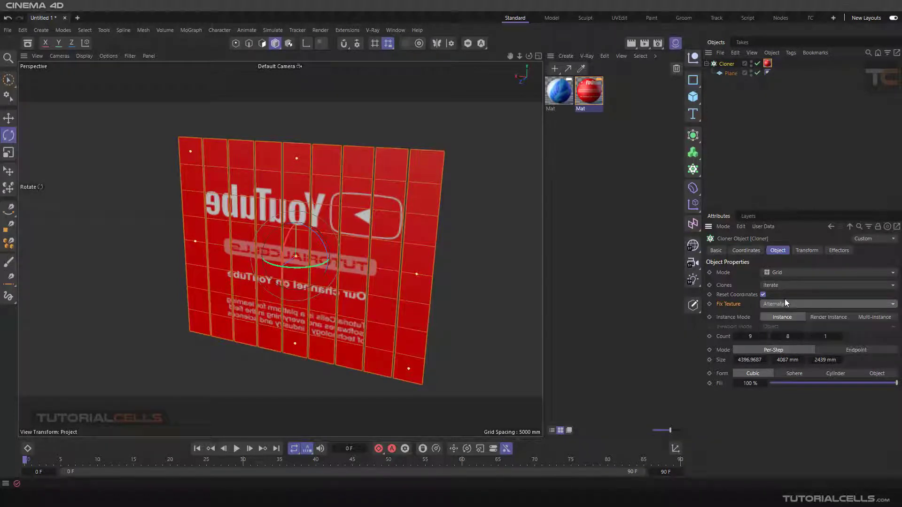
Return Fix Texture to Off and rotate the Cloner roughly 180° so the graphic reads correctly
click(785, 303)
click(784, 315)
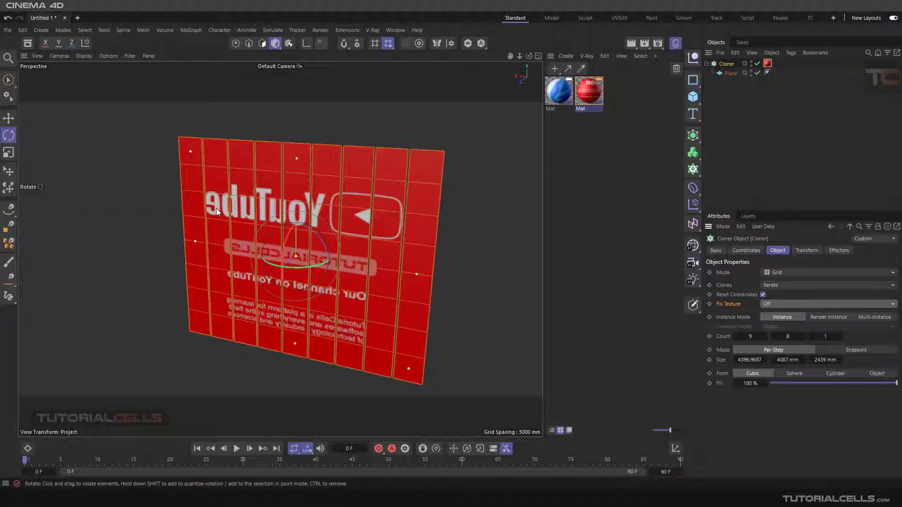
click(289, 42)
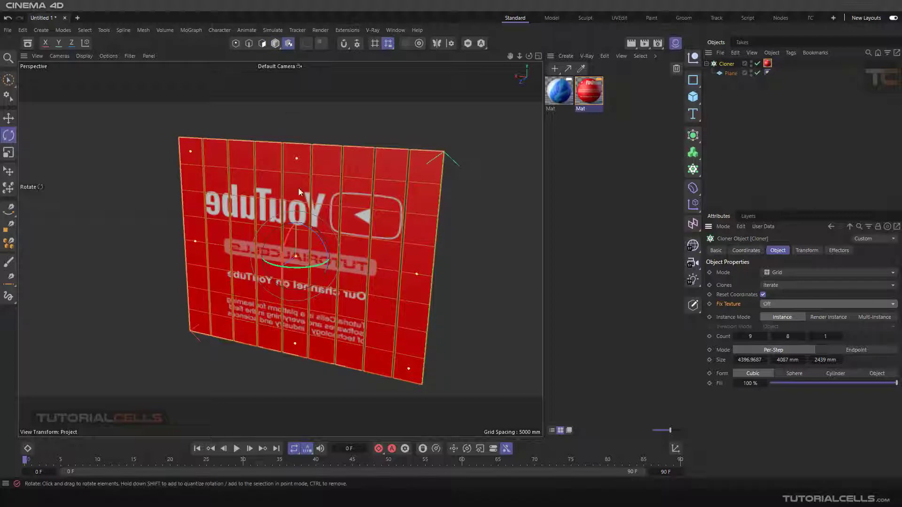
mouse_move(295, 265)
mouse_down()
mouse_move(378, 249)
mouse_move(473, 213)
mouse_move(487, 155)
mouse_move(476, 135)
mouse_move(438, 115)
mouse_move(387, 112)
mouse_up()
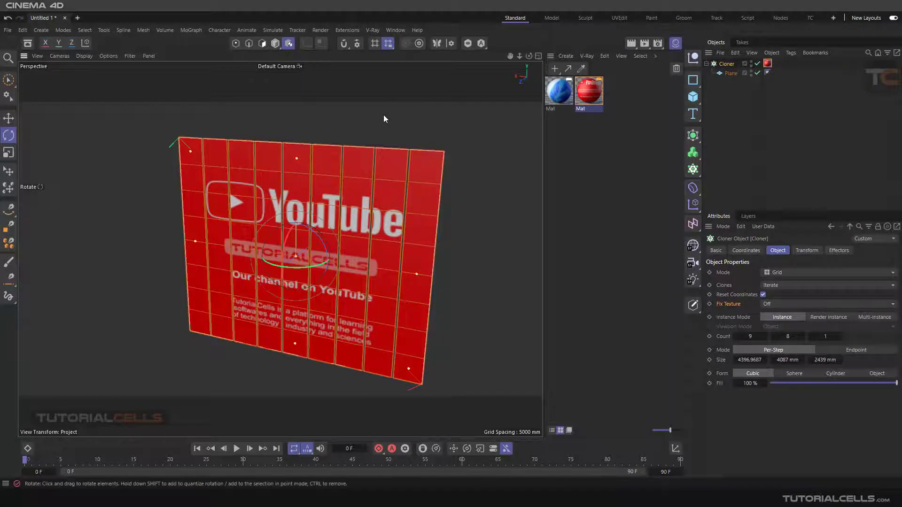
Turn the tiles back near their earlier orientation, then test moving the texture upward and undo it
mouse_move(350, 254)
mouse_down()
mouse_move(317, 247)
mouse_move(353, 256)
mouse_up()
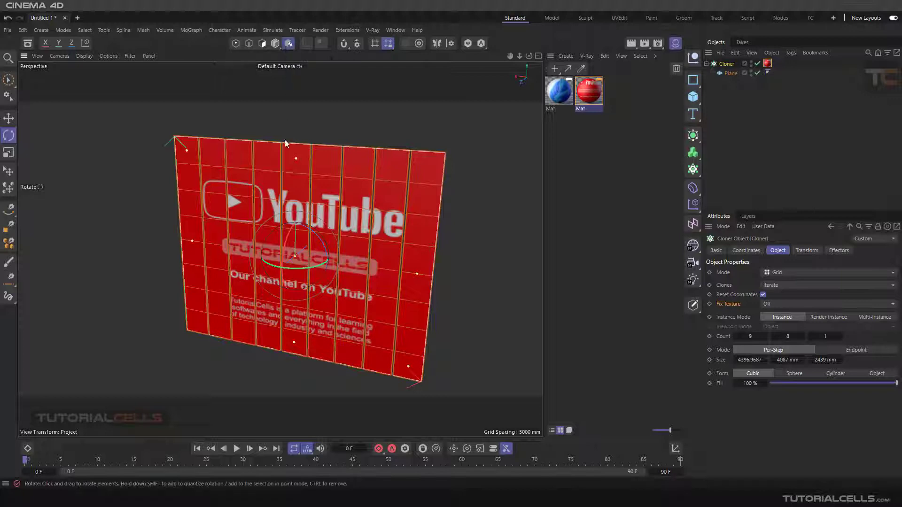
click(13, 120)
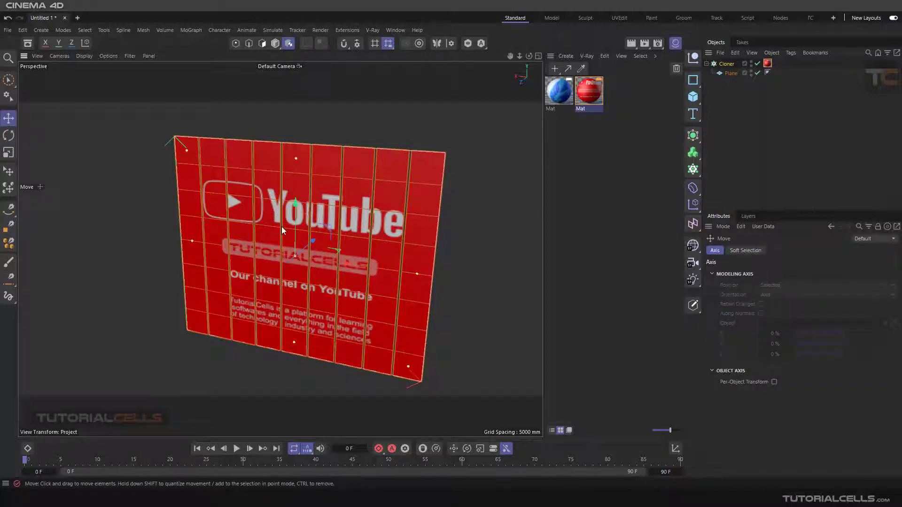
drag(296, 207, 297, 145)
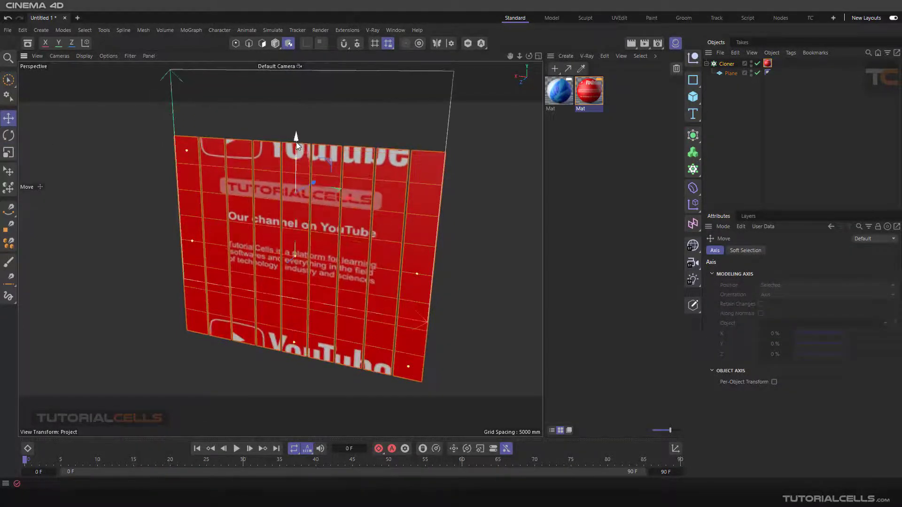
key(ctrl+z)
Test shrinking the texture, undo it, and return to Polygon mode
key(t)
drag(121, 151, 60, 235)
key(ctrl+z)
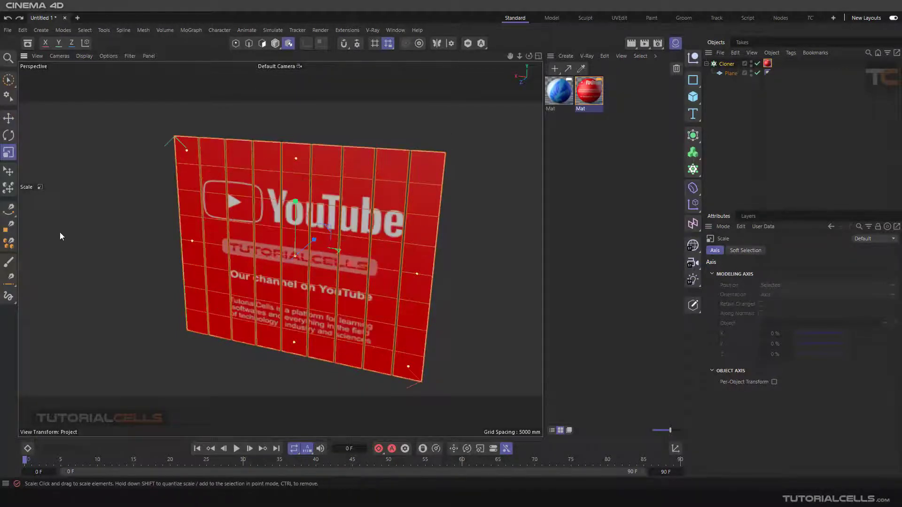
click(275, 43)
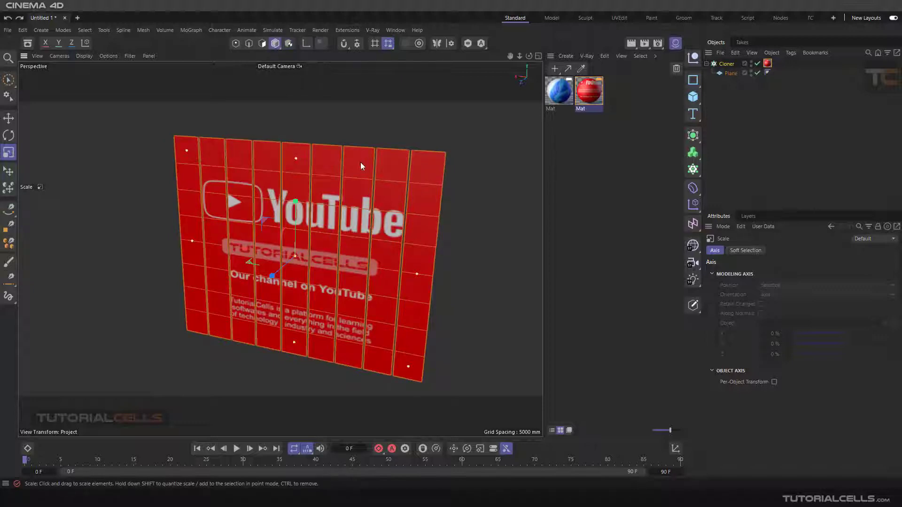
mouse_move(381, 201)
alt+mouse_down()
mouse_move(228, 199)
mouse_move(313, 195)
mouse_move(373, 206)
alt+mouse_up()
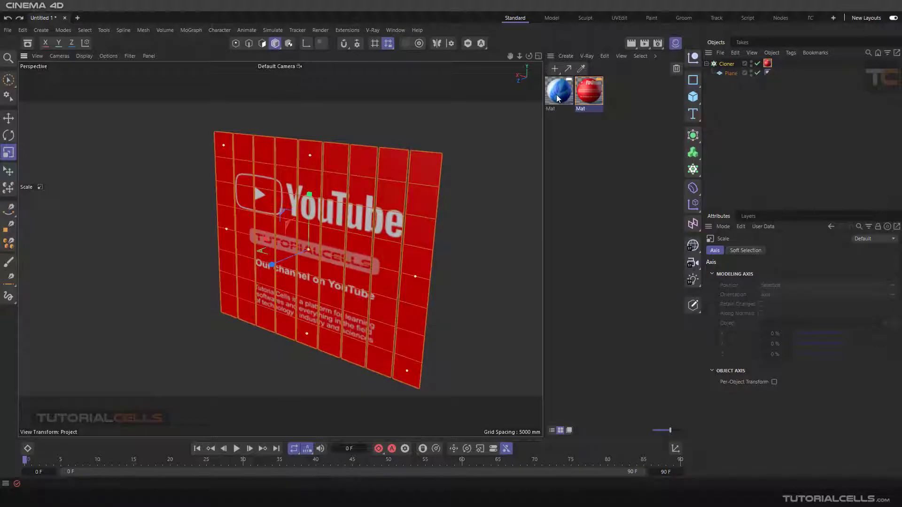
Apply the blue material to the Cloner with Flat projection, fitted to the Cloner and its children
drag(768, 73, 777, 63)
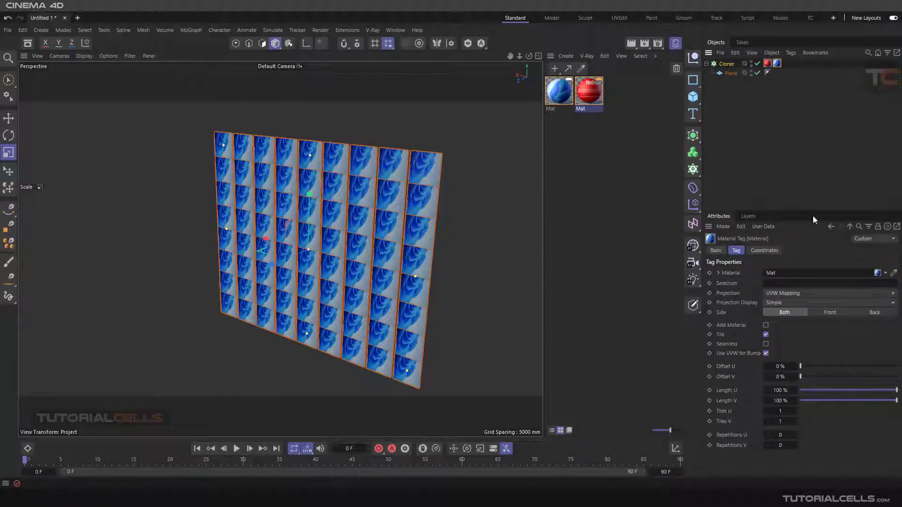
click(809, 295)
click(783, 325)
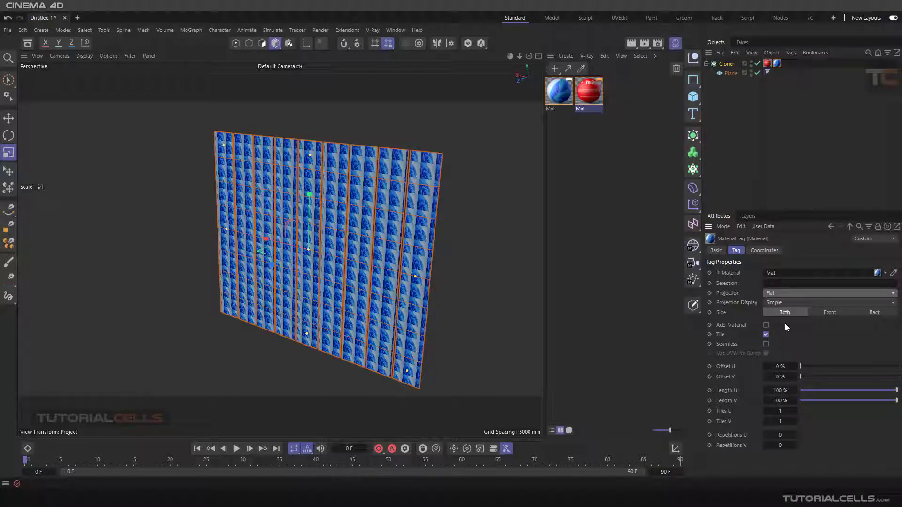
right_click(777, 63)
click(793, 228)
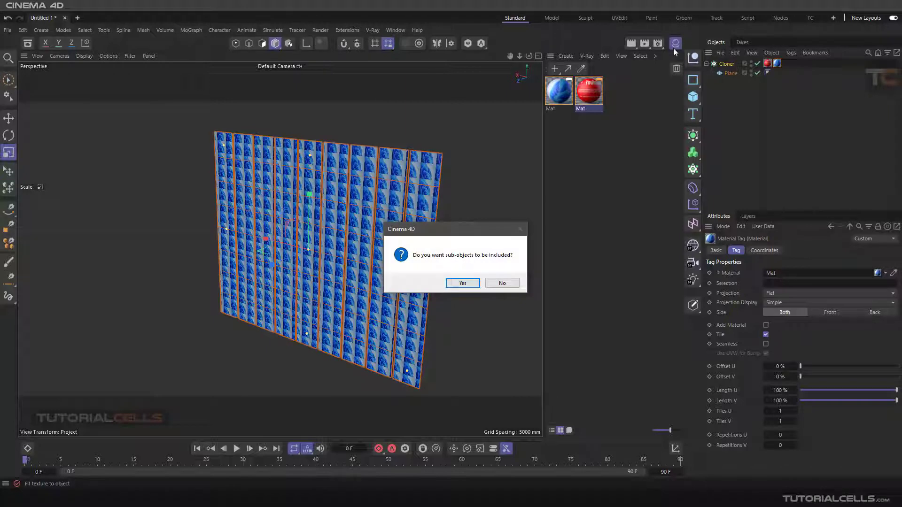
click(466, 282)
Set the material tag's Side to Back so the red YouTube image shows on the tiles
click(676, 43)
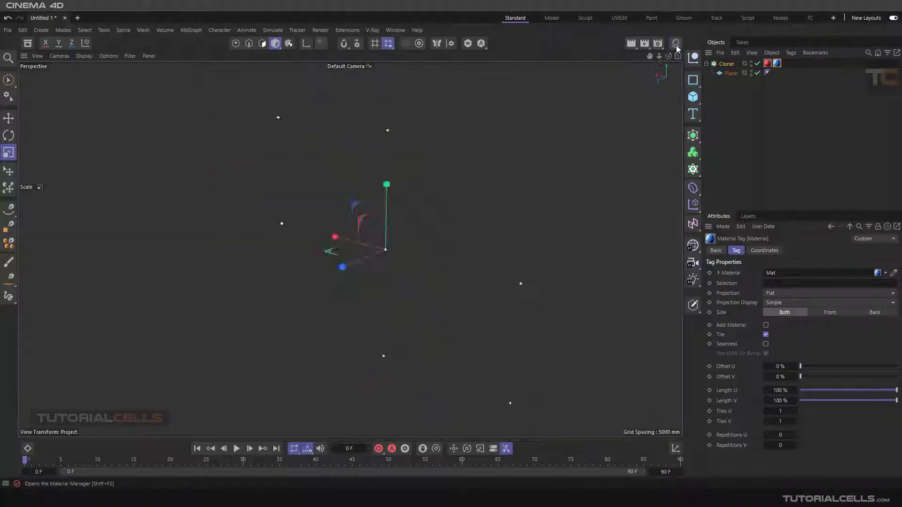
alt+drag(401, 250, 458, 247)
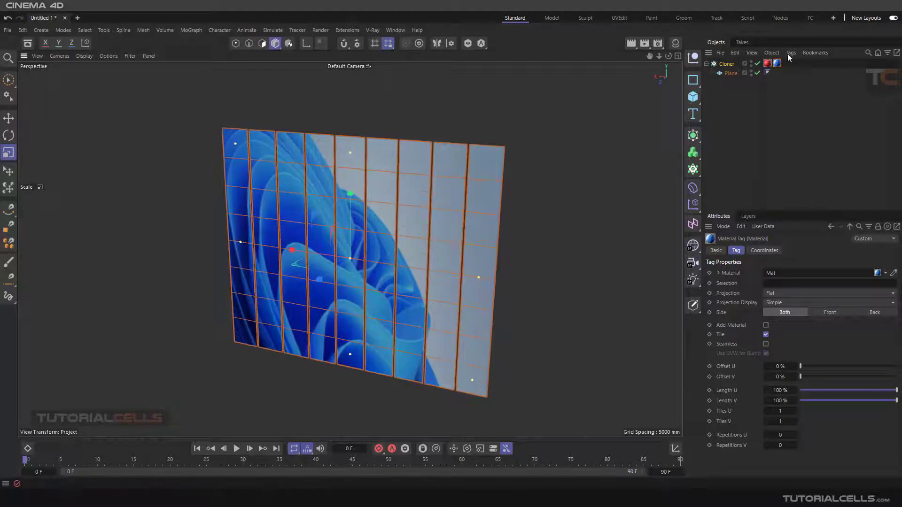
click(868, 313)
mouse_move(473, 220)
alt+mouse_down()
mouse_move(481, 220)
mouse_move(477, 207)
mouse_move(330, 201)
mouse_move(259, 186)
mouse_move(489, 200)
alt+mouse_up()
Test-rotate the clones in the Cloner's Transform settings, then undo to restore 0° rotation
click(727, 64)
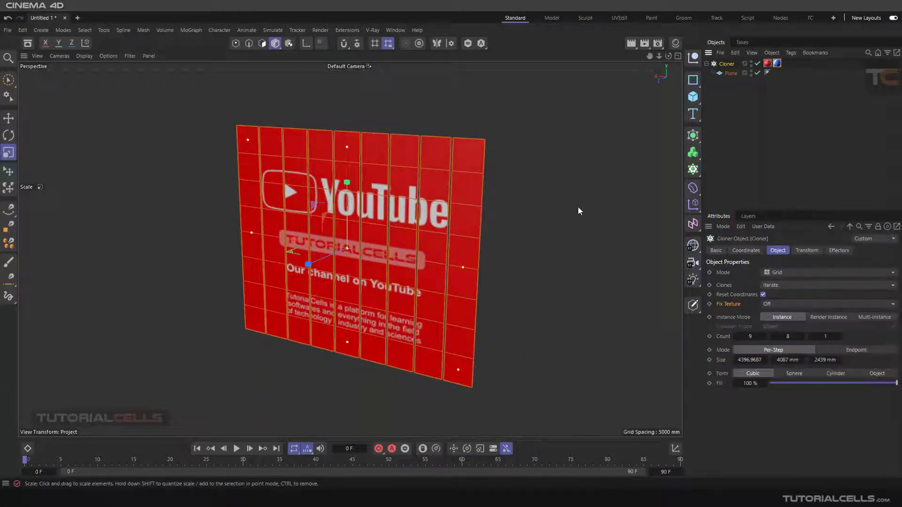
alt+drag(579, 211, 614, 219)
click(807, 250)
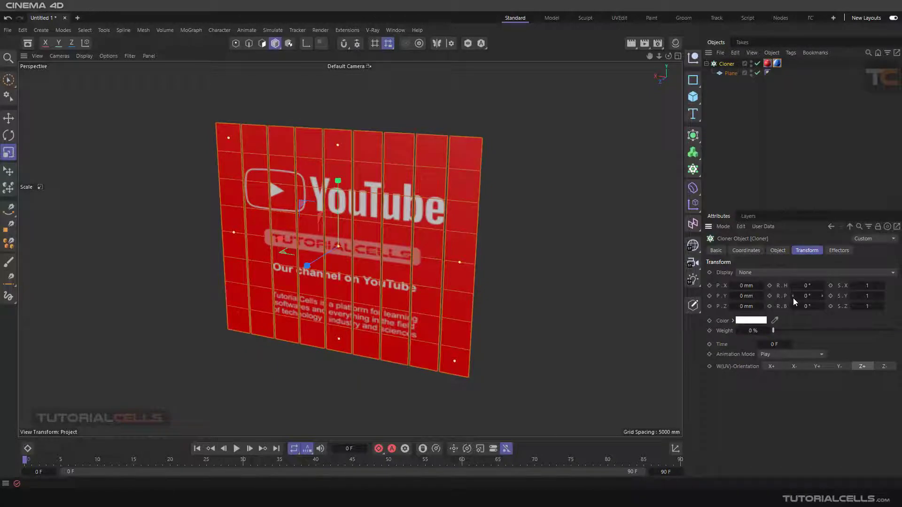
mouse_move(802, 297)
mouse_down()
mouse_move(883, 297)
mouse_move(798, 296)
mouse_move(826, 308)
mouse_move(789, 310)
mouse_move(827, 306)
mouse_move(790, 307)
mouse_move(798, 306)
mouse_up()
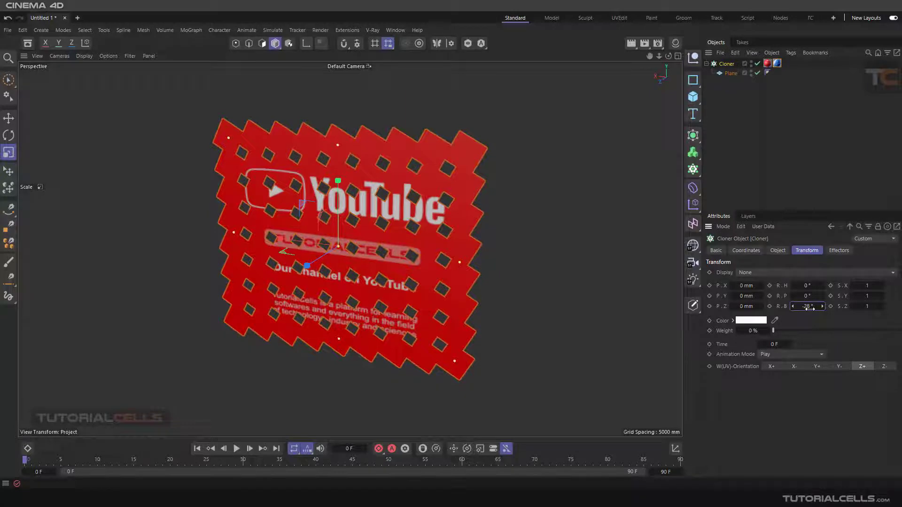
key(ctrl+z)
click(799, 281)
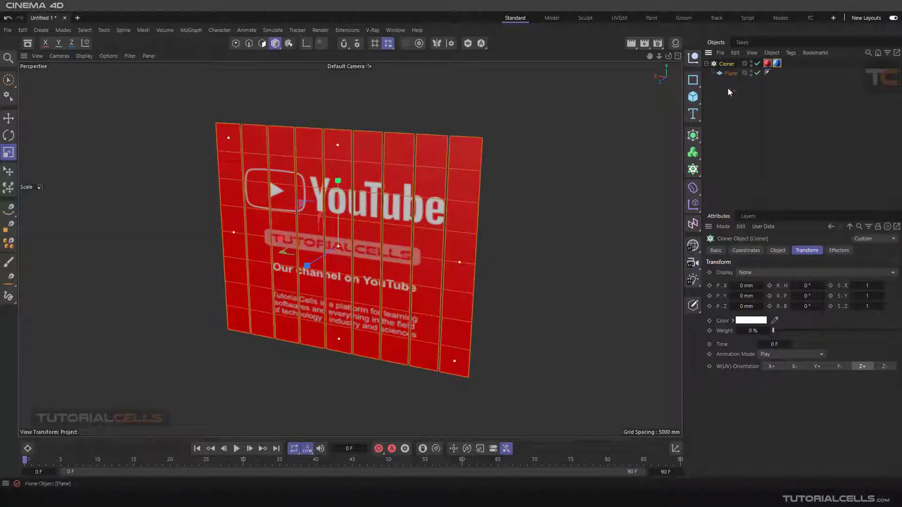
Set Fix Texture to Straight, test and undo a pitch tilt, and widen Size X to 4513.3506 mm
click(778, 250)
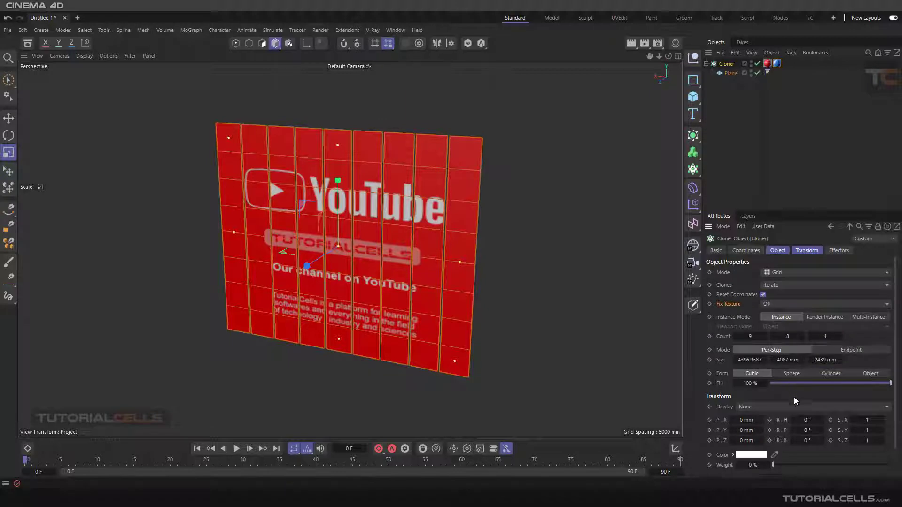
click(772, 303)
click(785, 326)
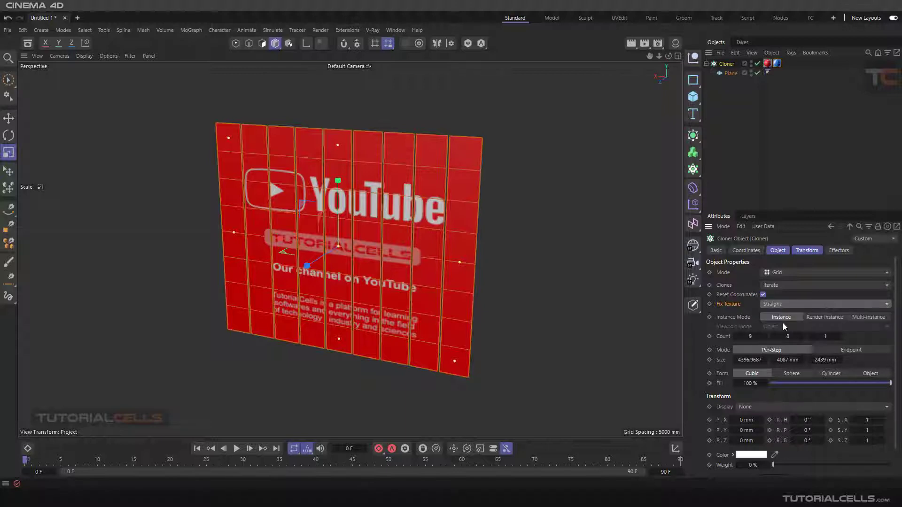
mouse_move(807, 432)
mouse_down()
mouse_move(823, 432)
mouse_move(806, 441)
mouse_up()
key(ctrl+z)
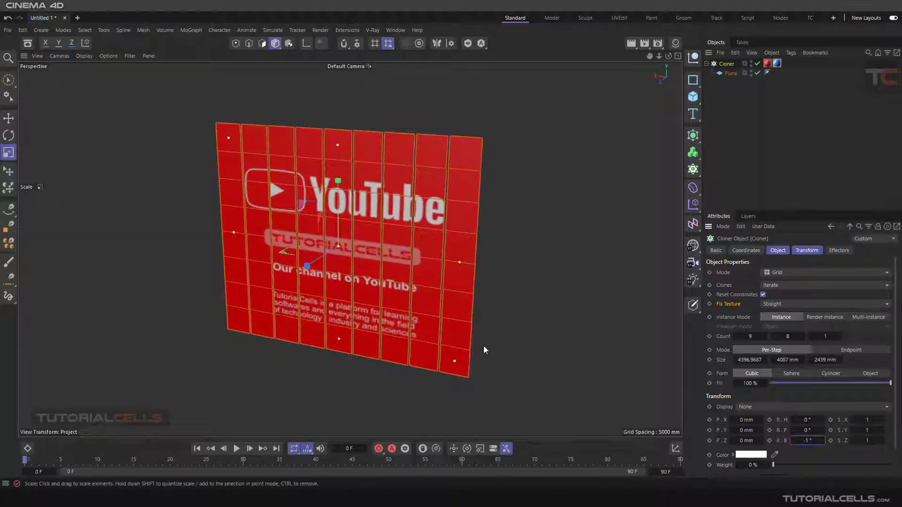
mouse_move(459, 263)
mouse_down()
mouse_move(555, 276)
mouse_move(453, 267)
mouse_move(601, 267)
mouse_move(463, 265)
mouse_up()
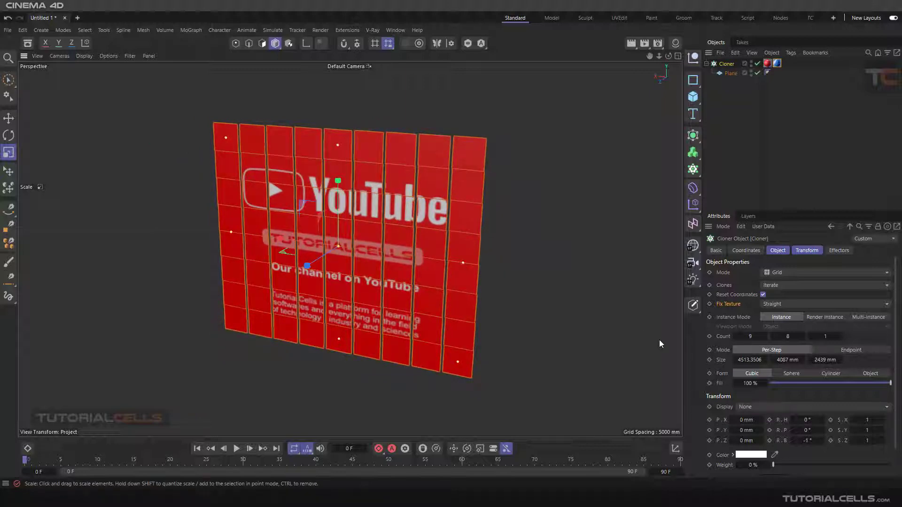
With Fix Texture on Straight, rotate the clones into diamonds to check the texture, then undo
click(776, 305)
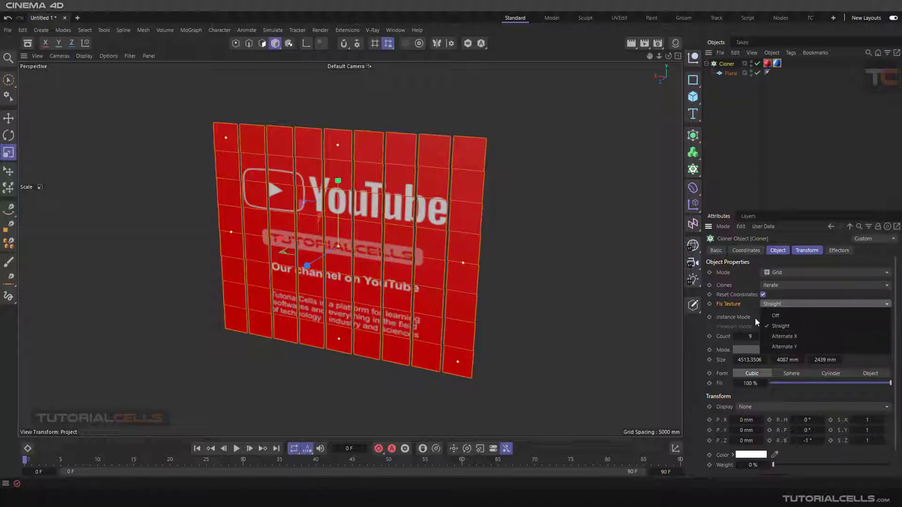
click(753, 306)
drag(793, 441, 814, 419)
key(ctrl+z)
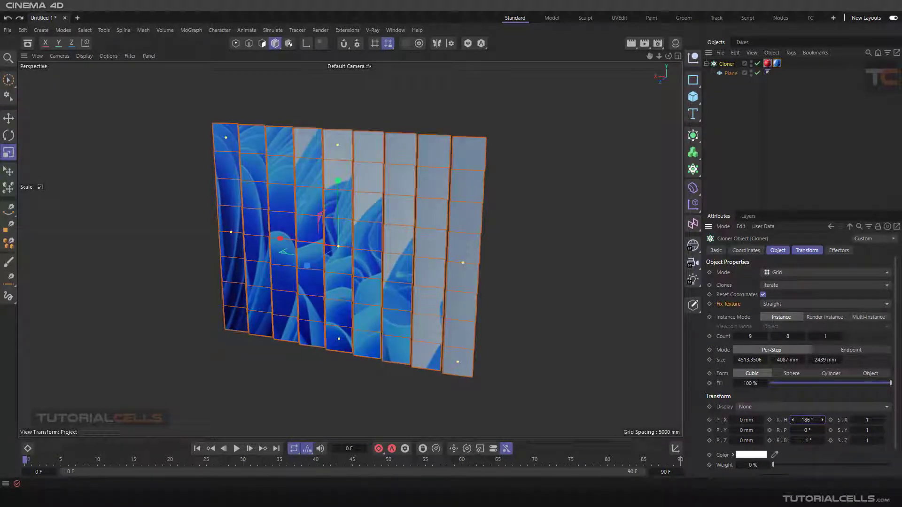
Try Fix Texture Alternate X and Alternate Y, set it Off, and turn the clones' heading to 356°
click(776, 304)
click(780, 335)
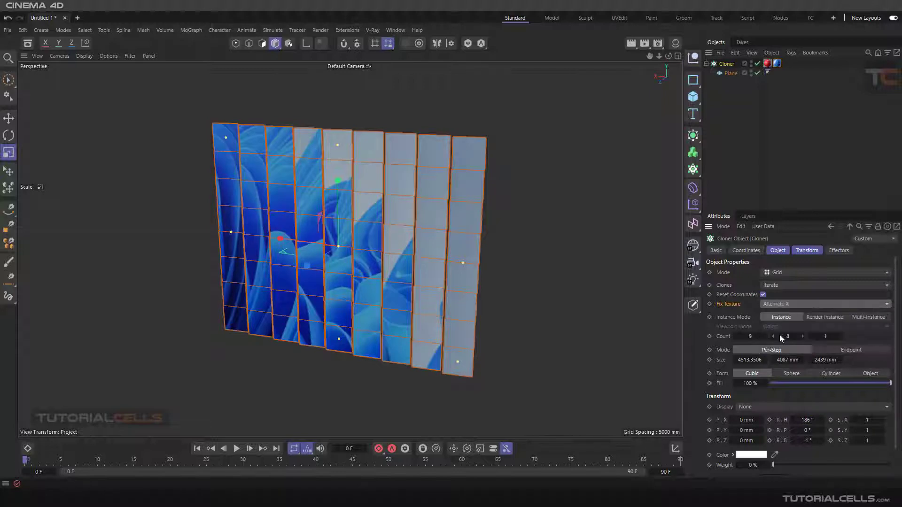
click(779, 304)
click(780, 347)
click(778, 306)
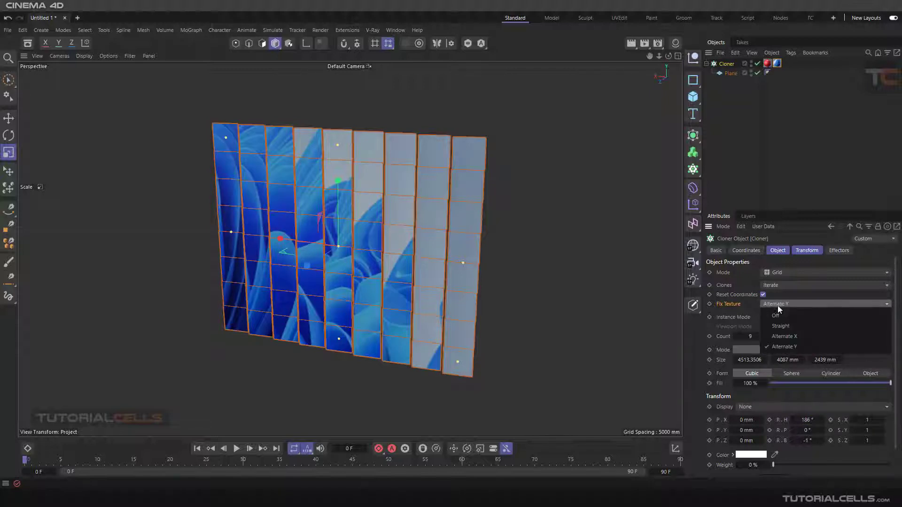
click(777, 316)
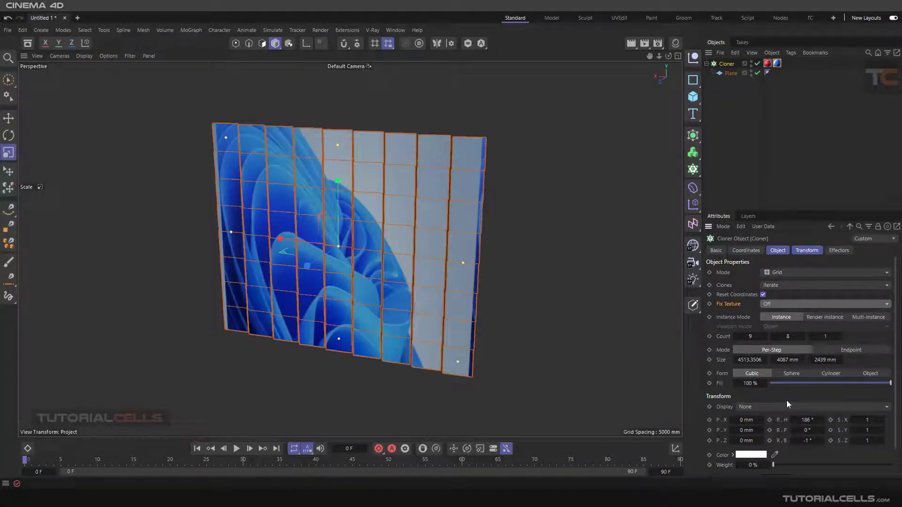
drag(804, 422, 856, 421)
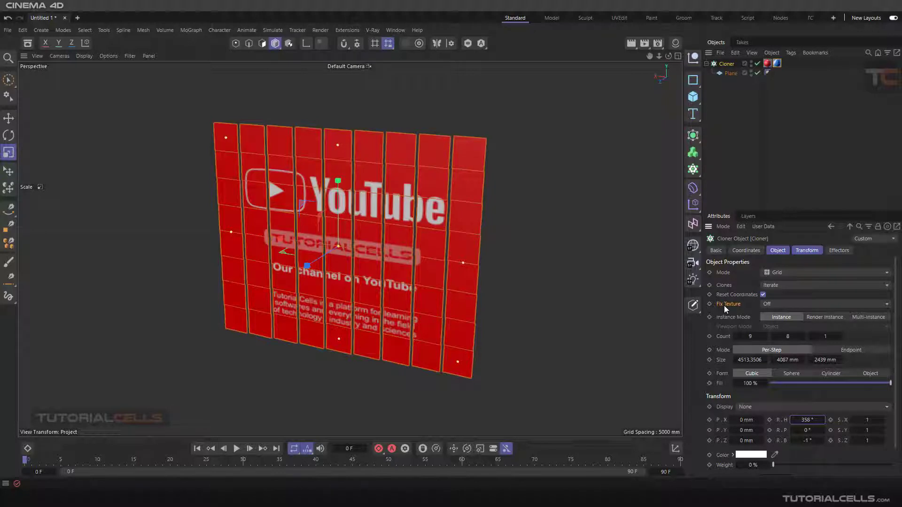
Keep the Cloner's Fix Texture Off and orbit to face the tile wall more frontally
click(765, 304)
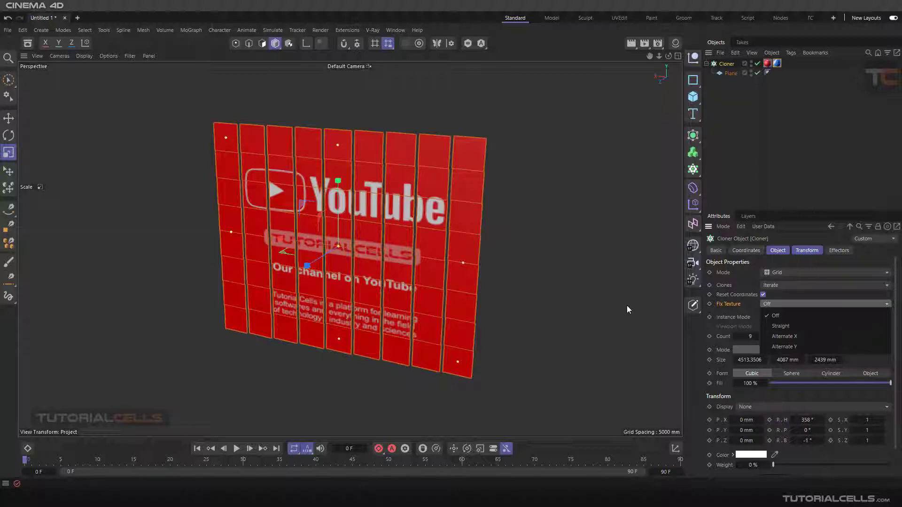
click(778, 68)
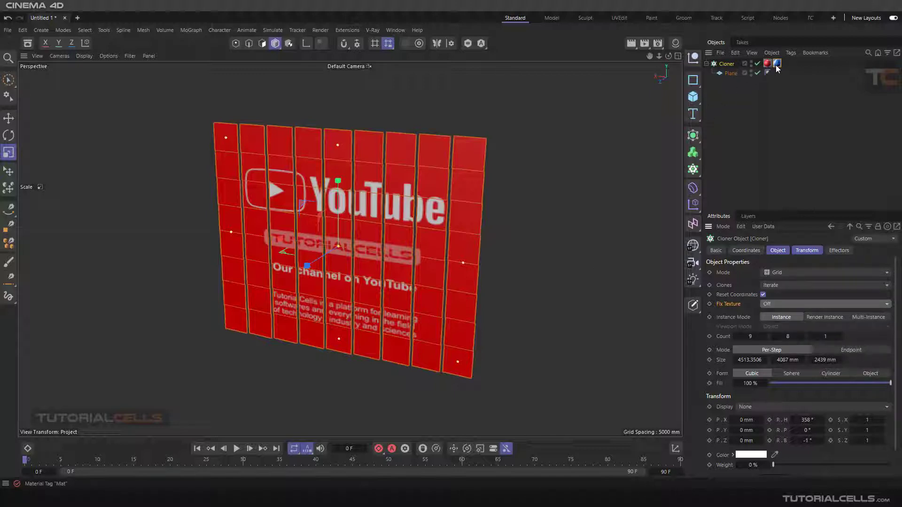
alt+drag(518, 257, 394, 238)
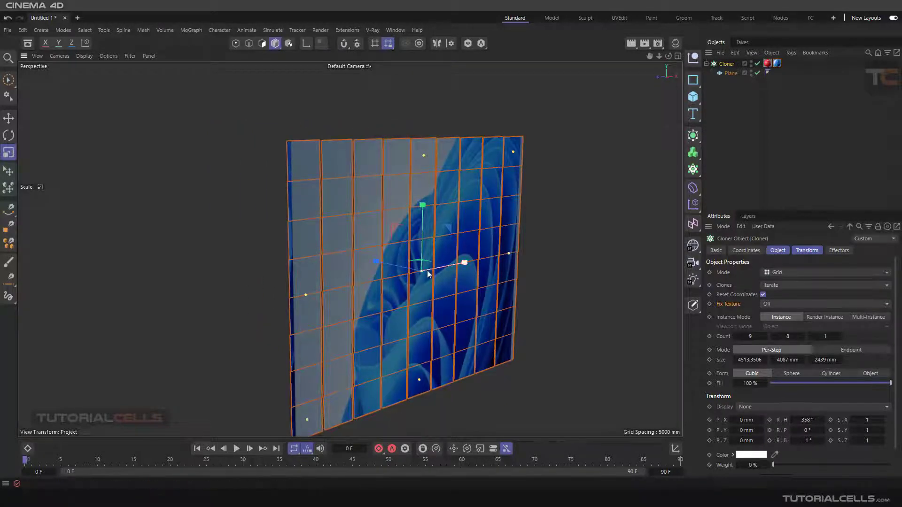
alt+drag(428, 274, 383, 249)
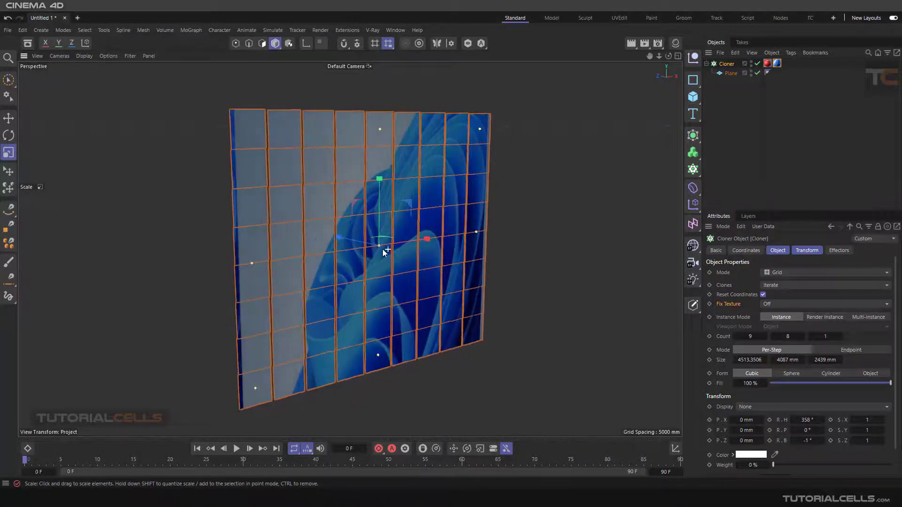
Rotate the projected YouTube texture about 90° in Texture mode
click(289, 43)
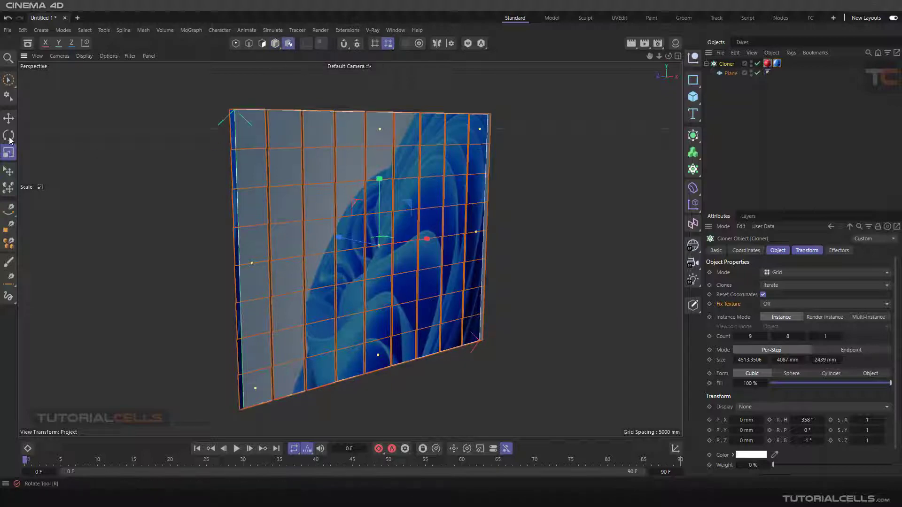
key(r)
drag(347, 226, 366, 234)
alt+drag(272, 246, 636, 176)
With the Cloner selected, switch Fix Texture from Off to Straight
click(726, 65)
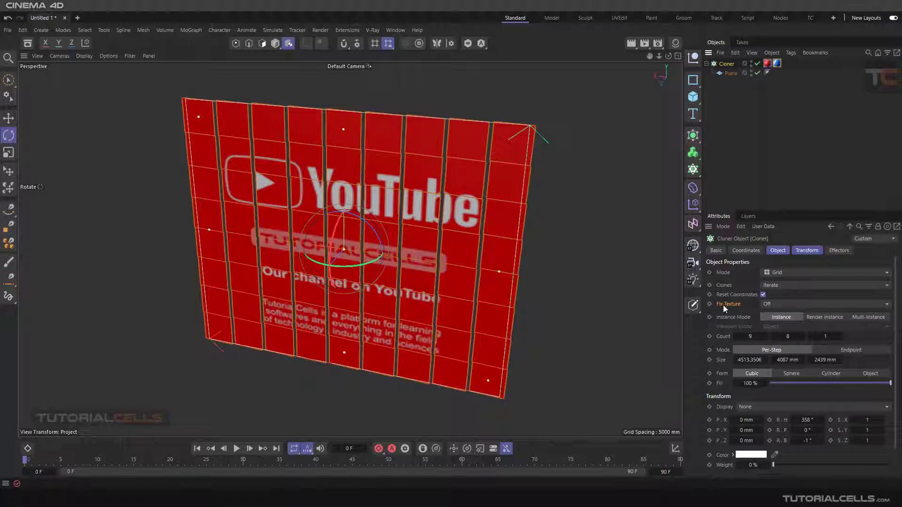
click(765, 304)
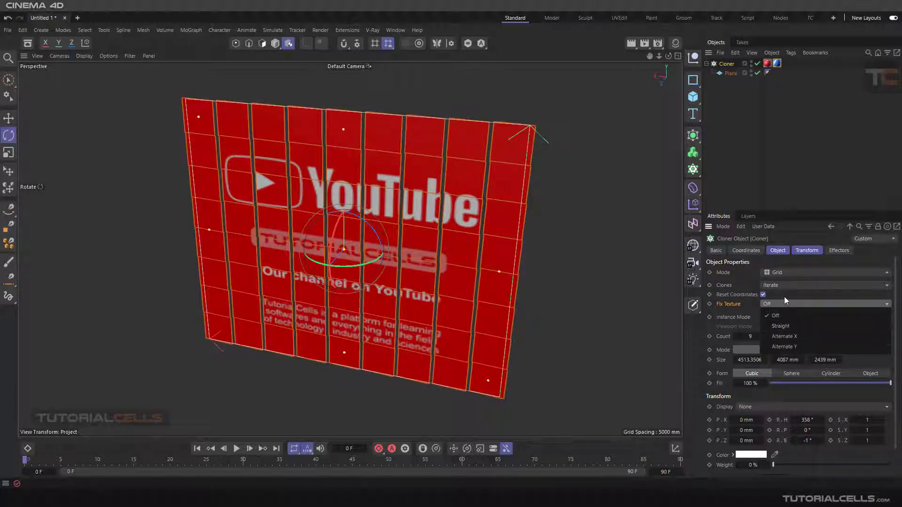
click(785, 297)
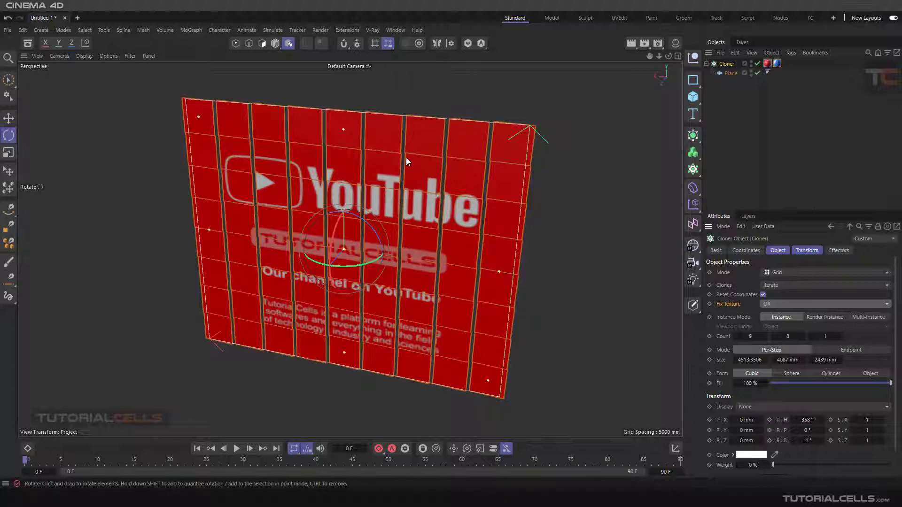
click(775, 304)
click(780, 326)
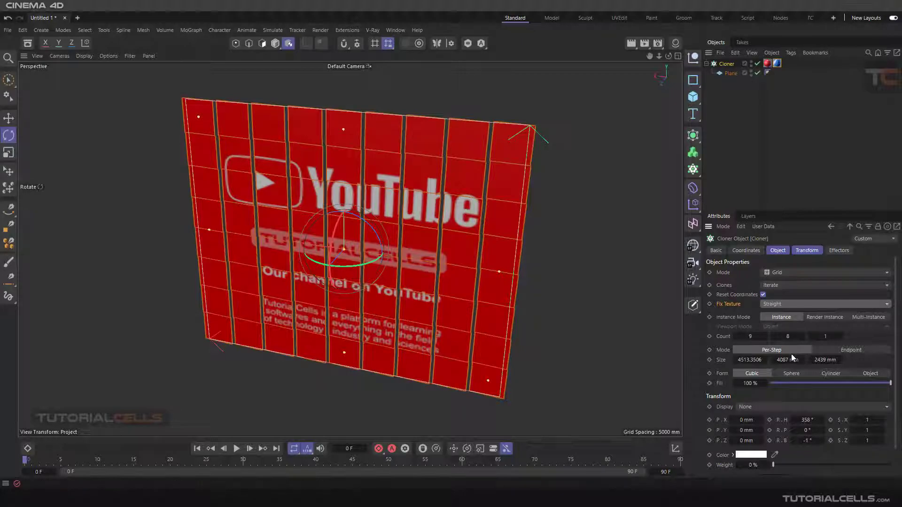
Turn the clones' heading to confirm the image stays aligned, then set Fix Texture back to Off
drag(806, 420, 851, 420)
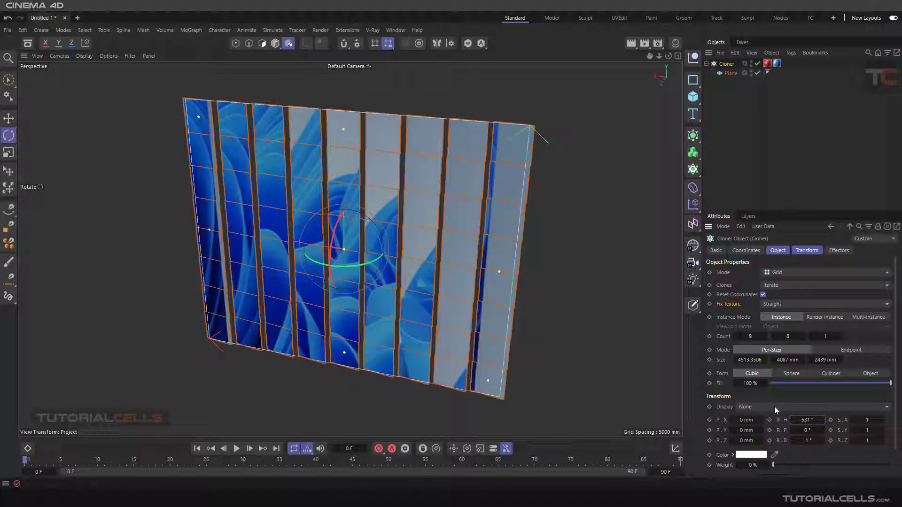
drag(803, 420, 751, 420)
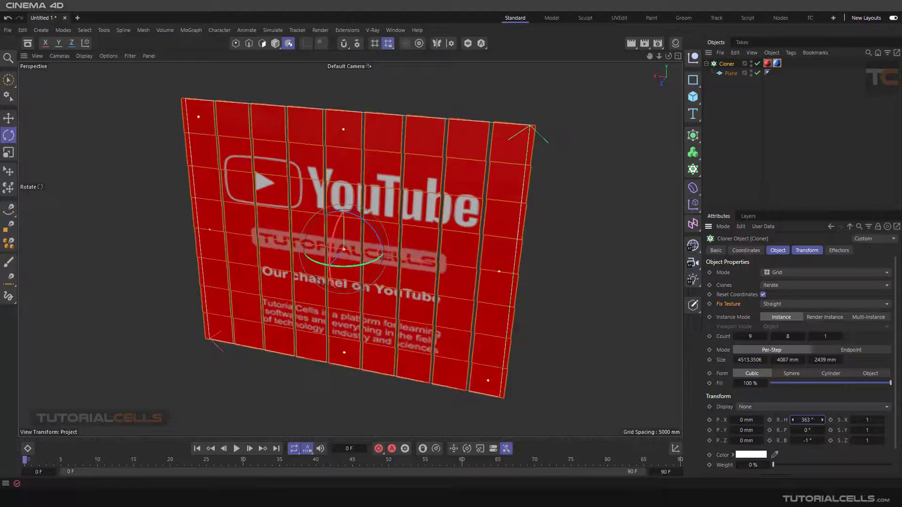
click(766, 306)
click(768, 311)
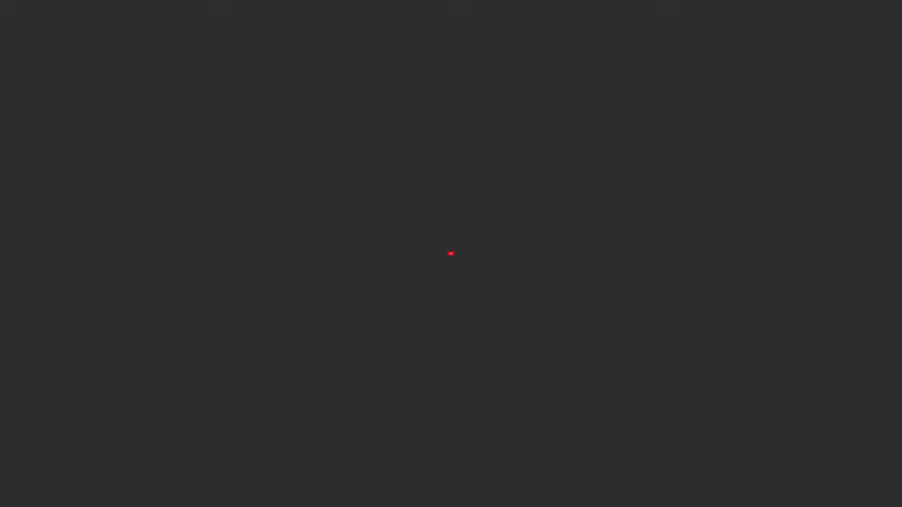